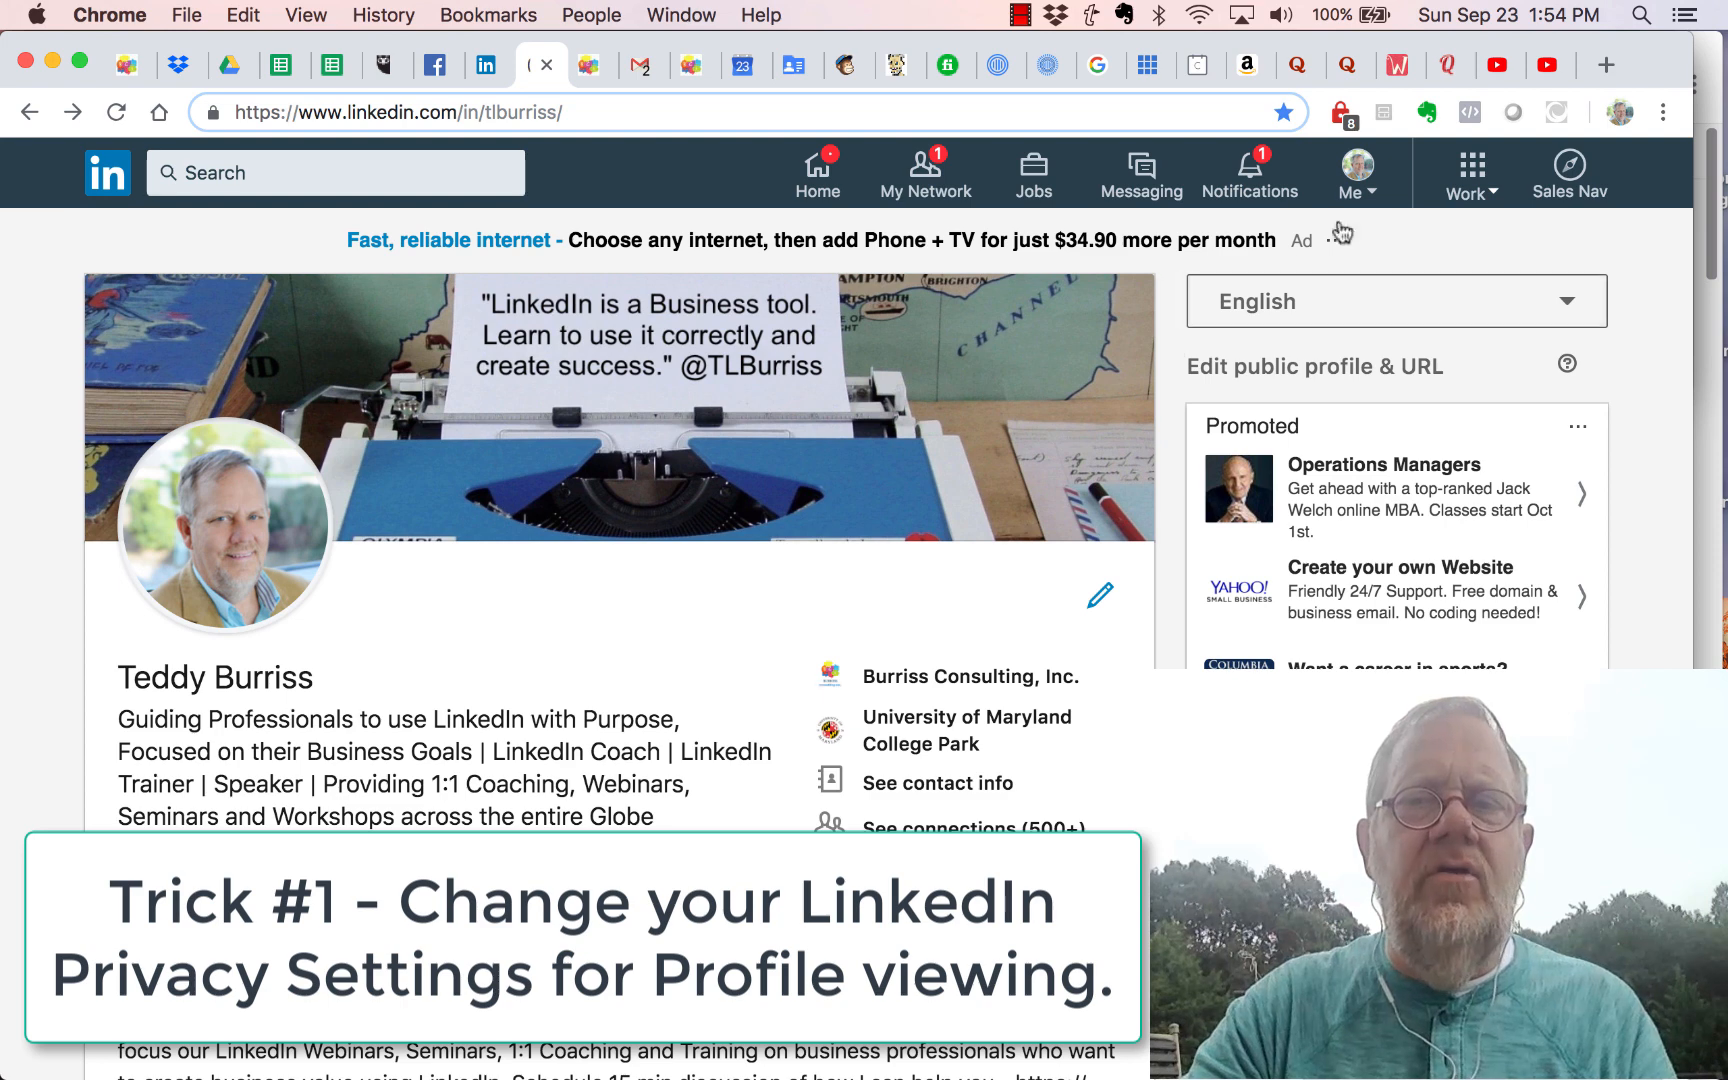
Step: Open the profile viewing options in LinkedIn's Settings & Privacy privacy section
{"action": "left_click", "coordinate": [1360, 196]}
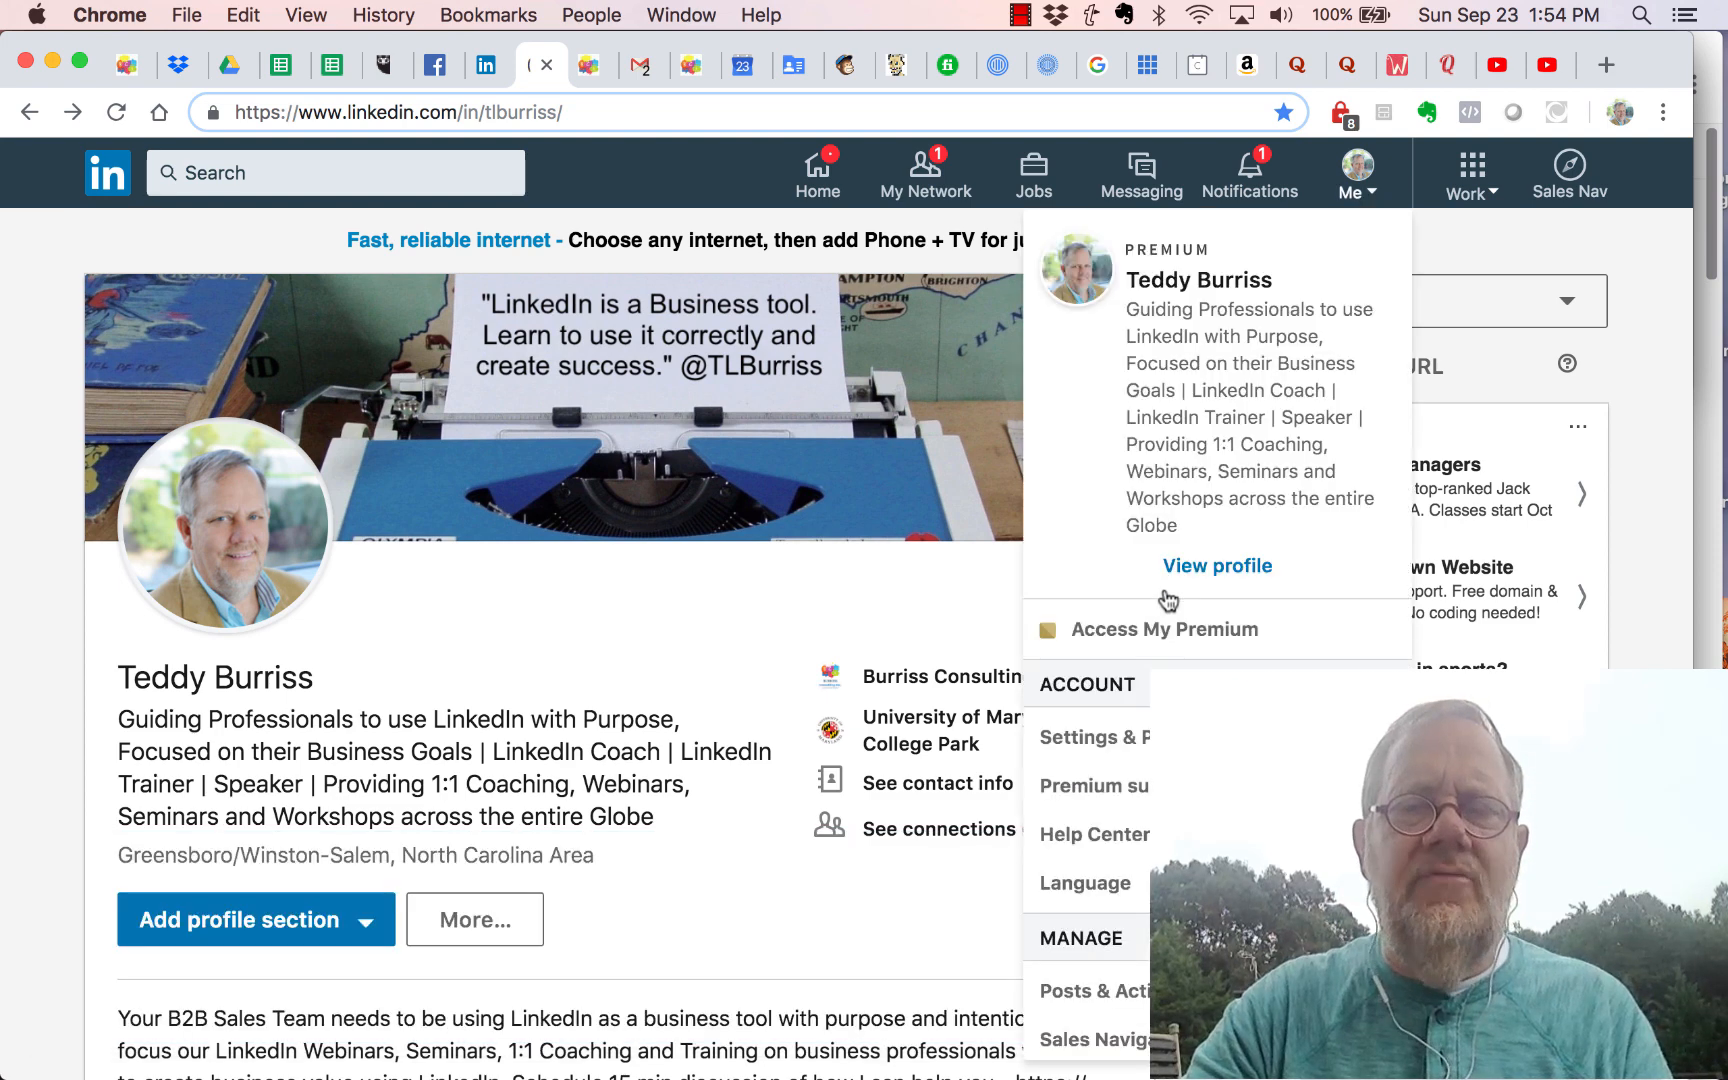
{"action": "left_click", "coordinate": [1085, 738]}
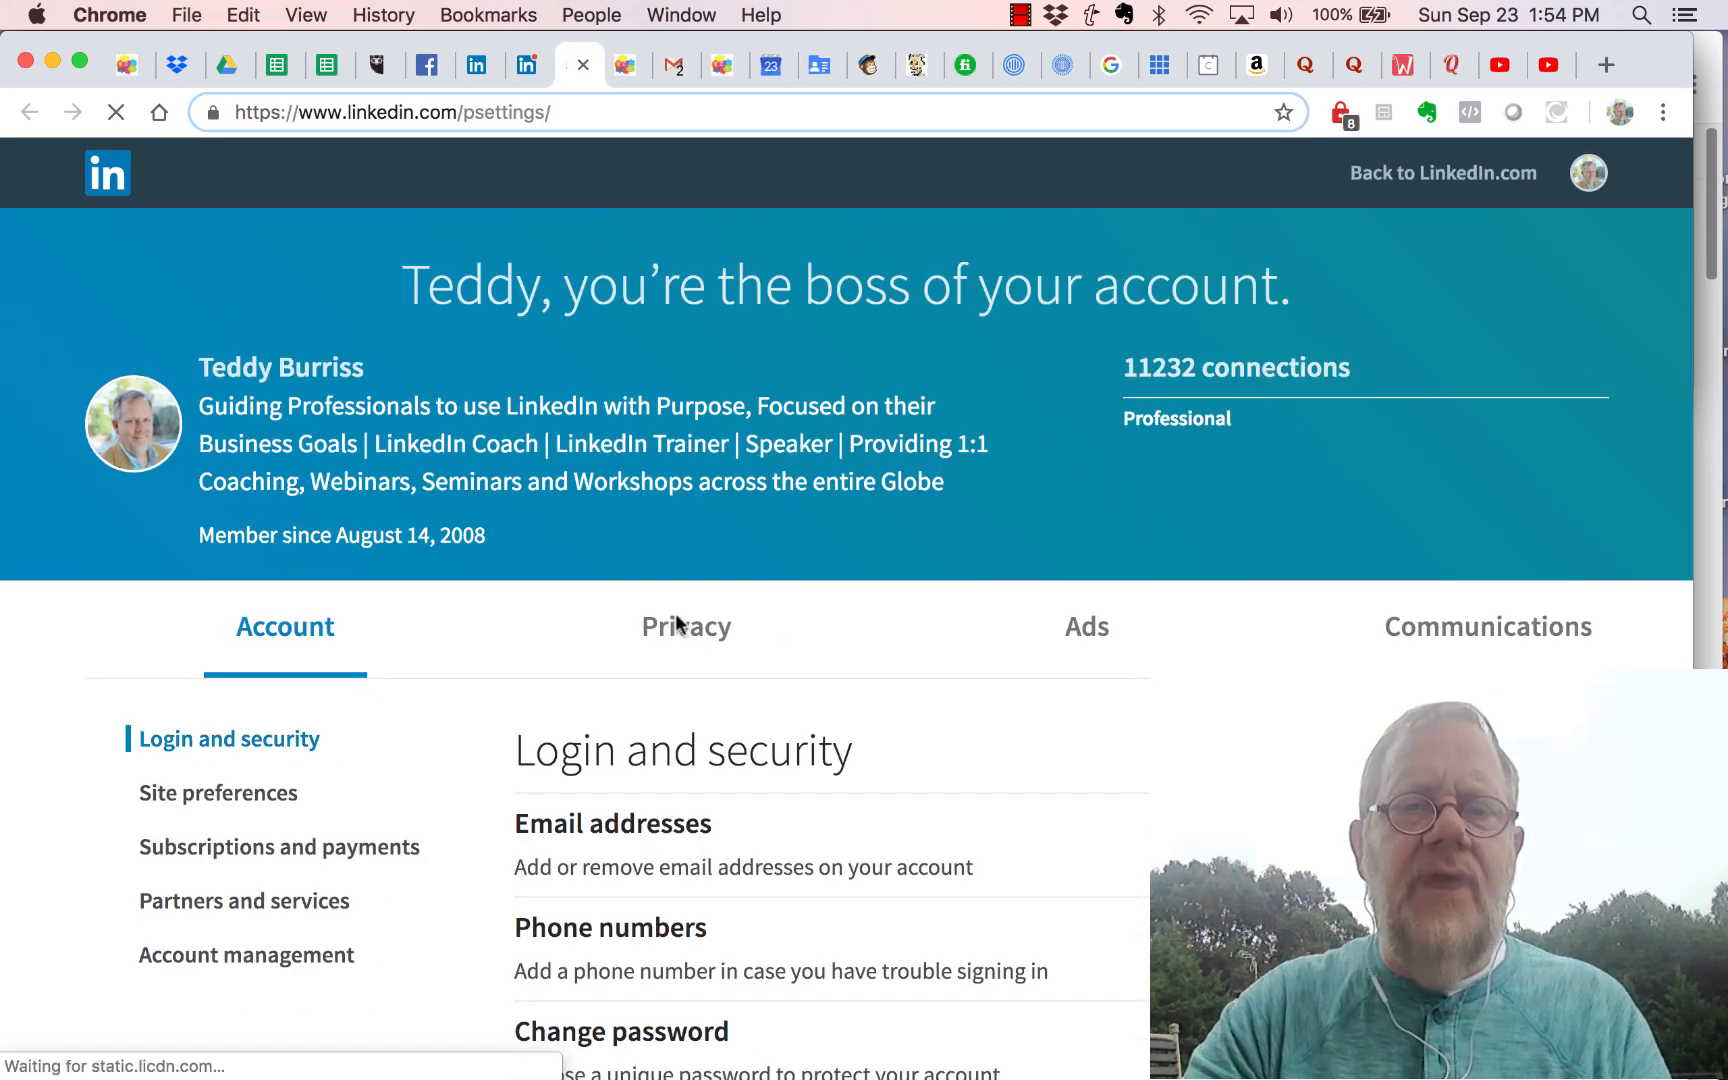
{"action": "left_click", "coordinate": [677, 625]}
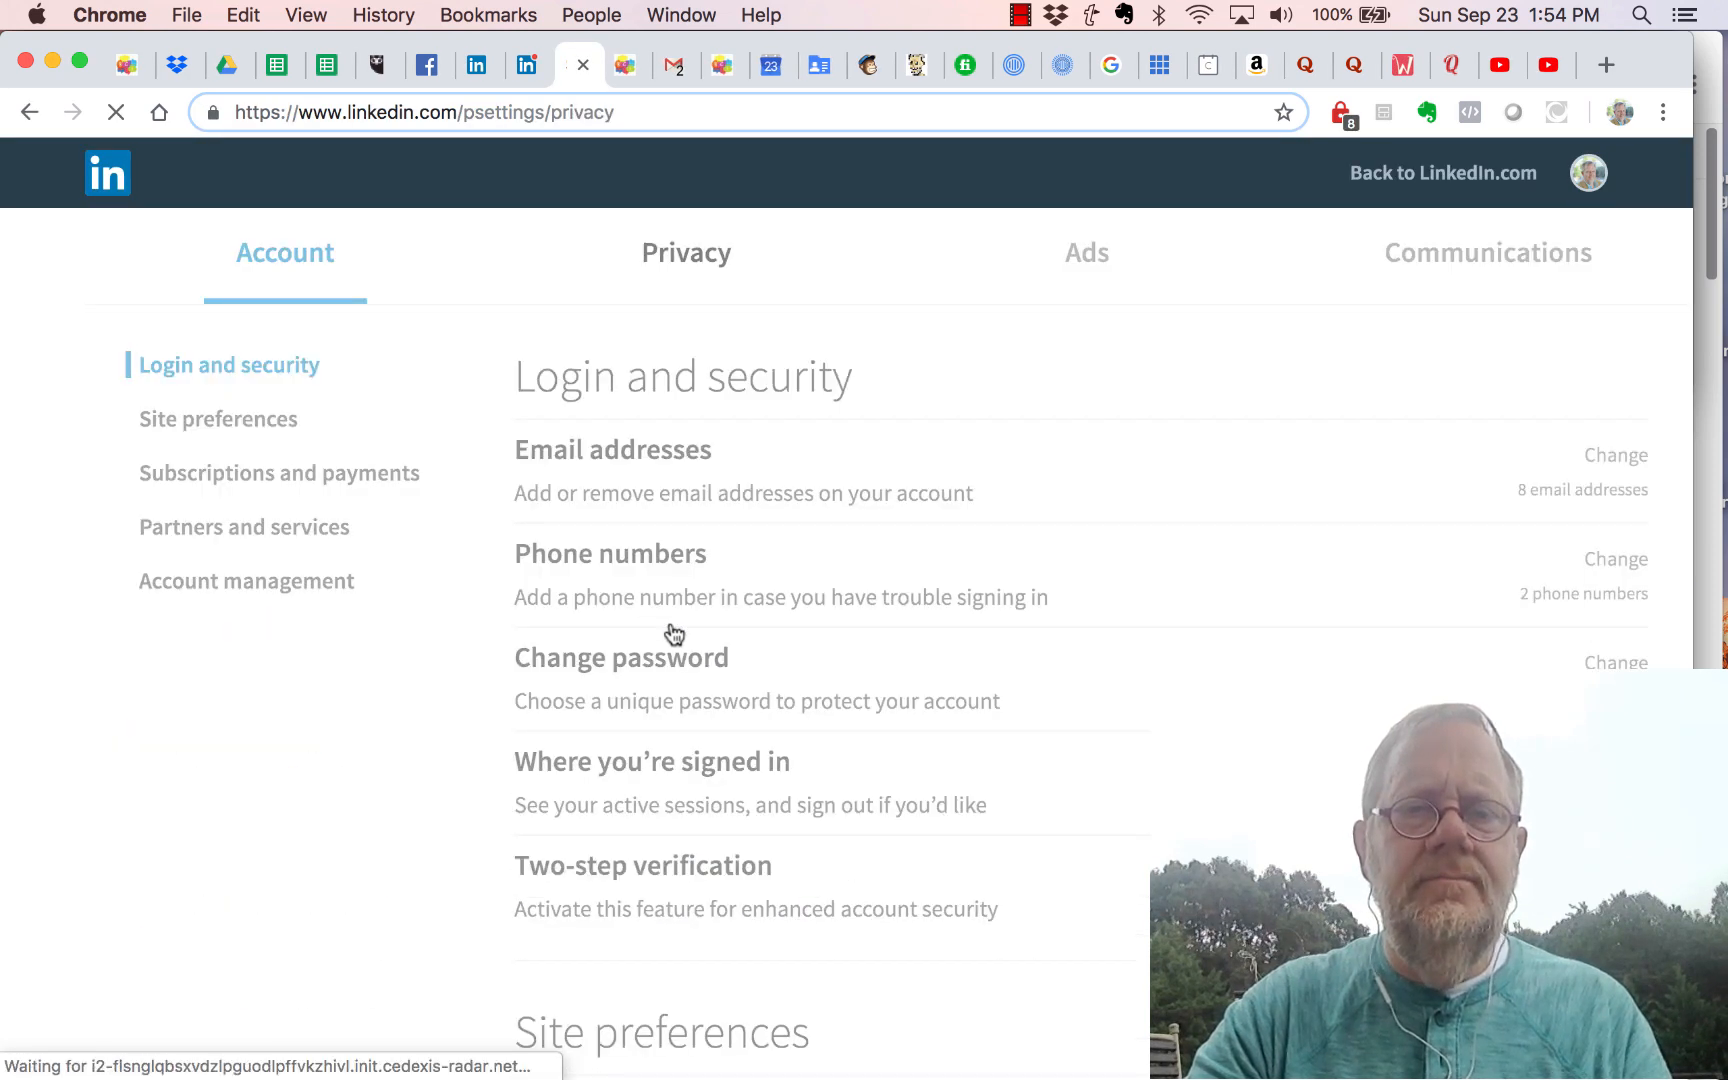
{"action": "scroll", "coordinate": [675, 635], "scroll_direction": "down", "scroll_amount": 10}
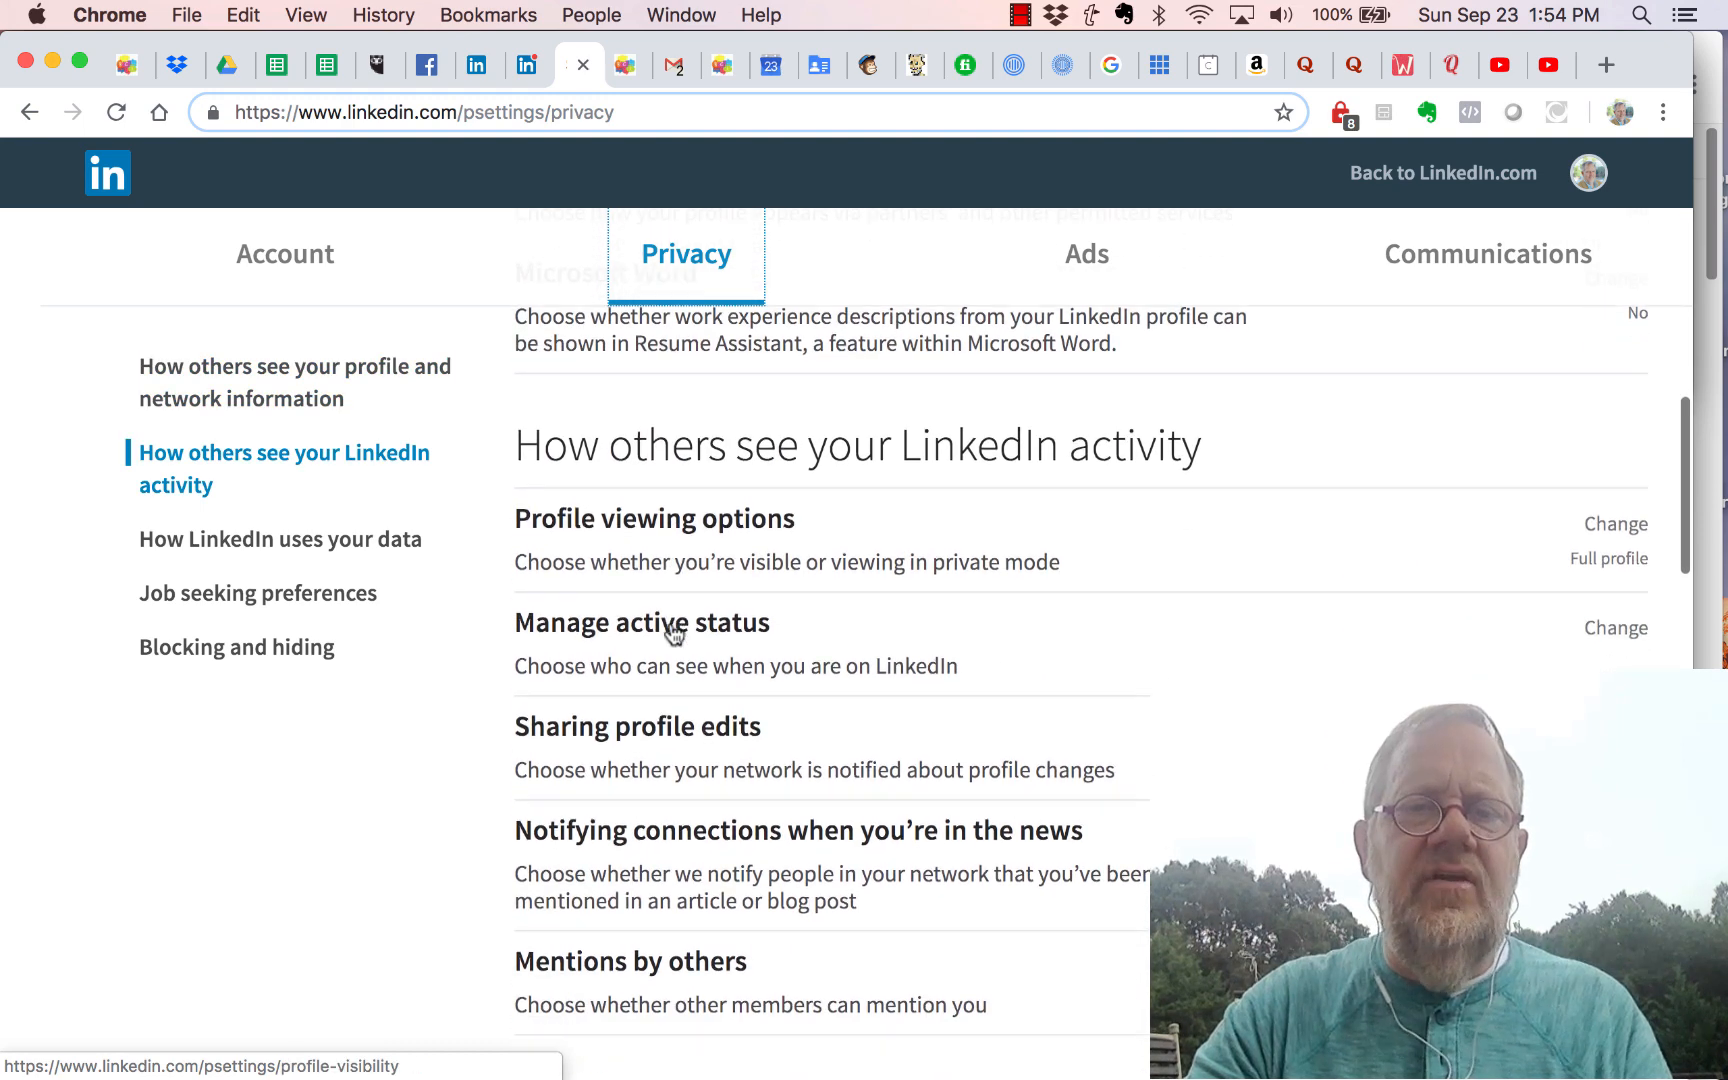
{"action": "scroll", "coordinate": [675, 635], "scroll_direction": "down", "scroll_amount": 1}
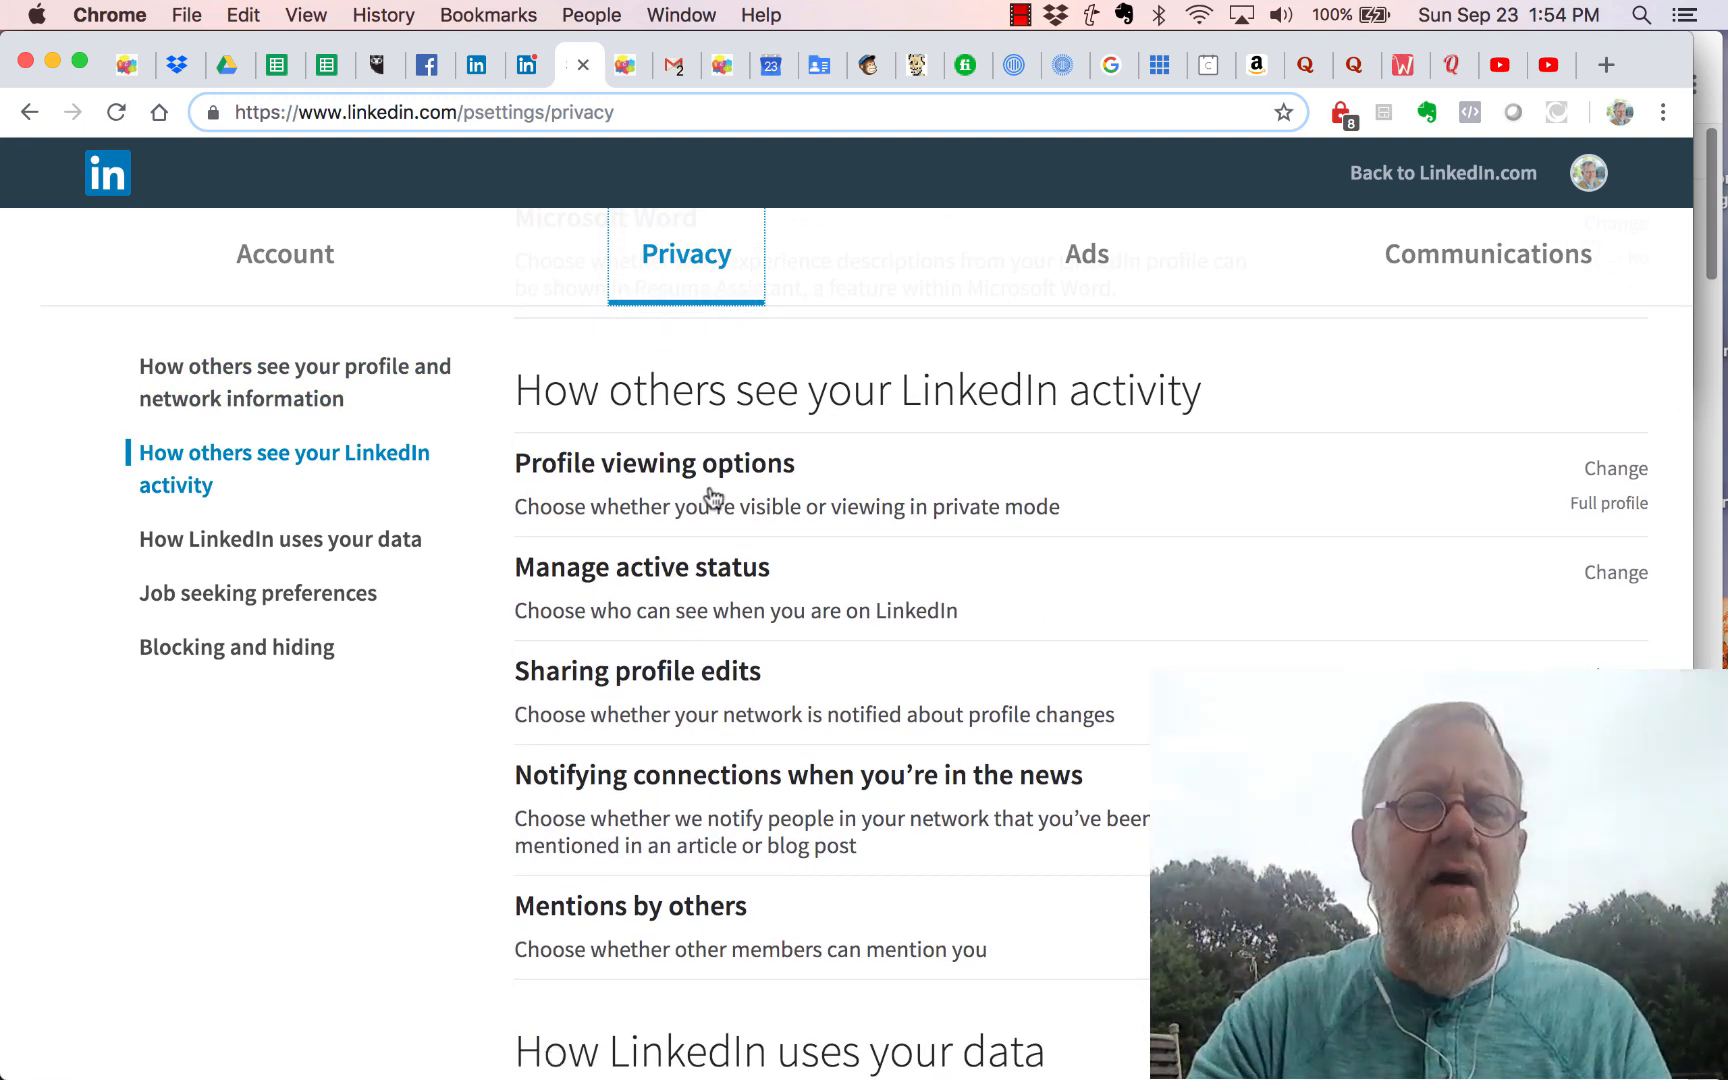
{"action": "left_click", "coordinate": [648, 470]}
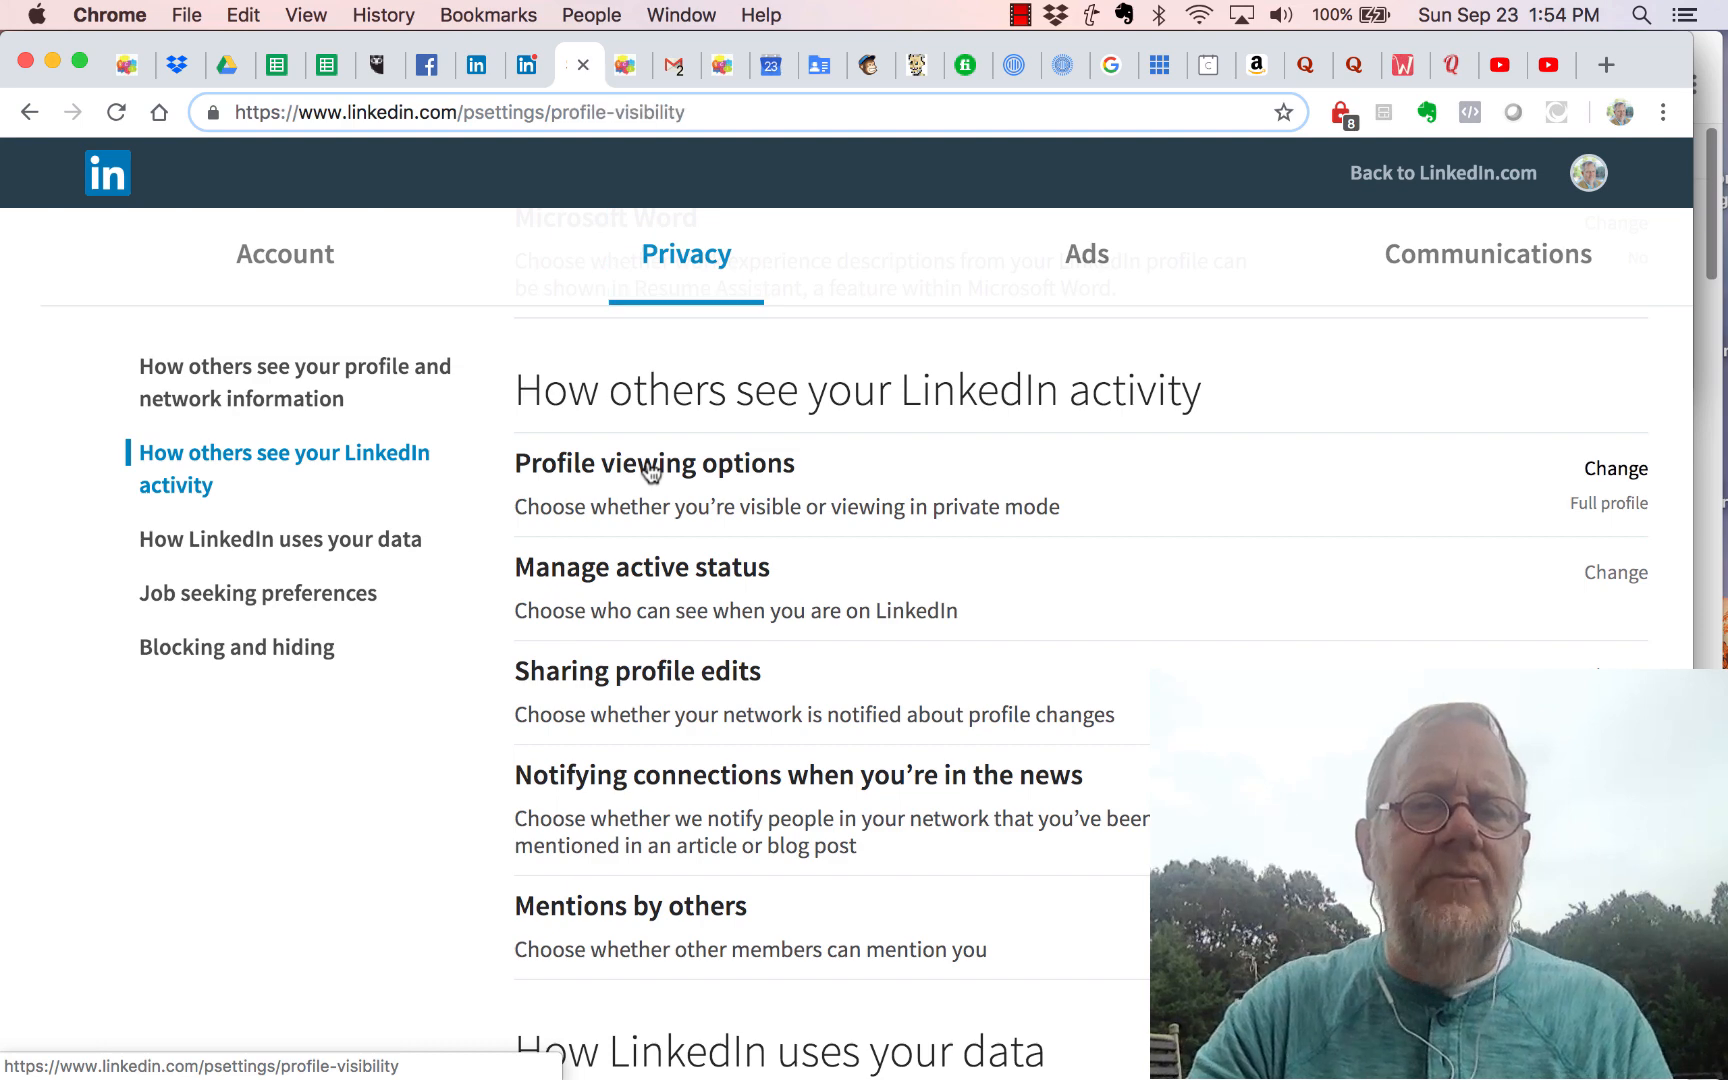
{"action": "scroll", "coordinate": [492, 962], "scroll_direction": "down", "scroll_amount": 5}
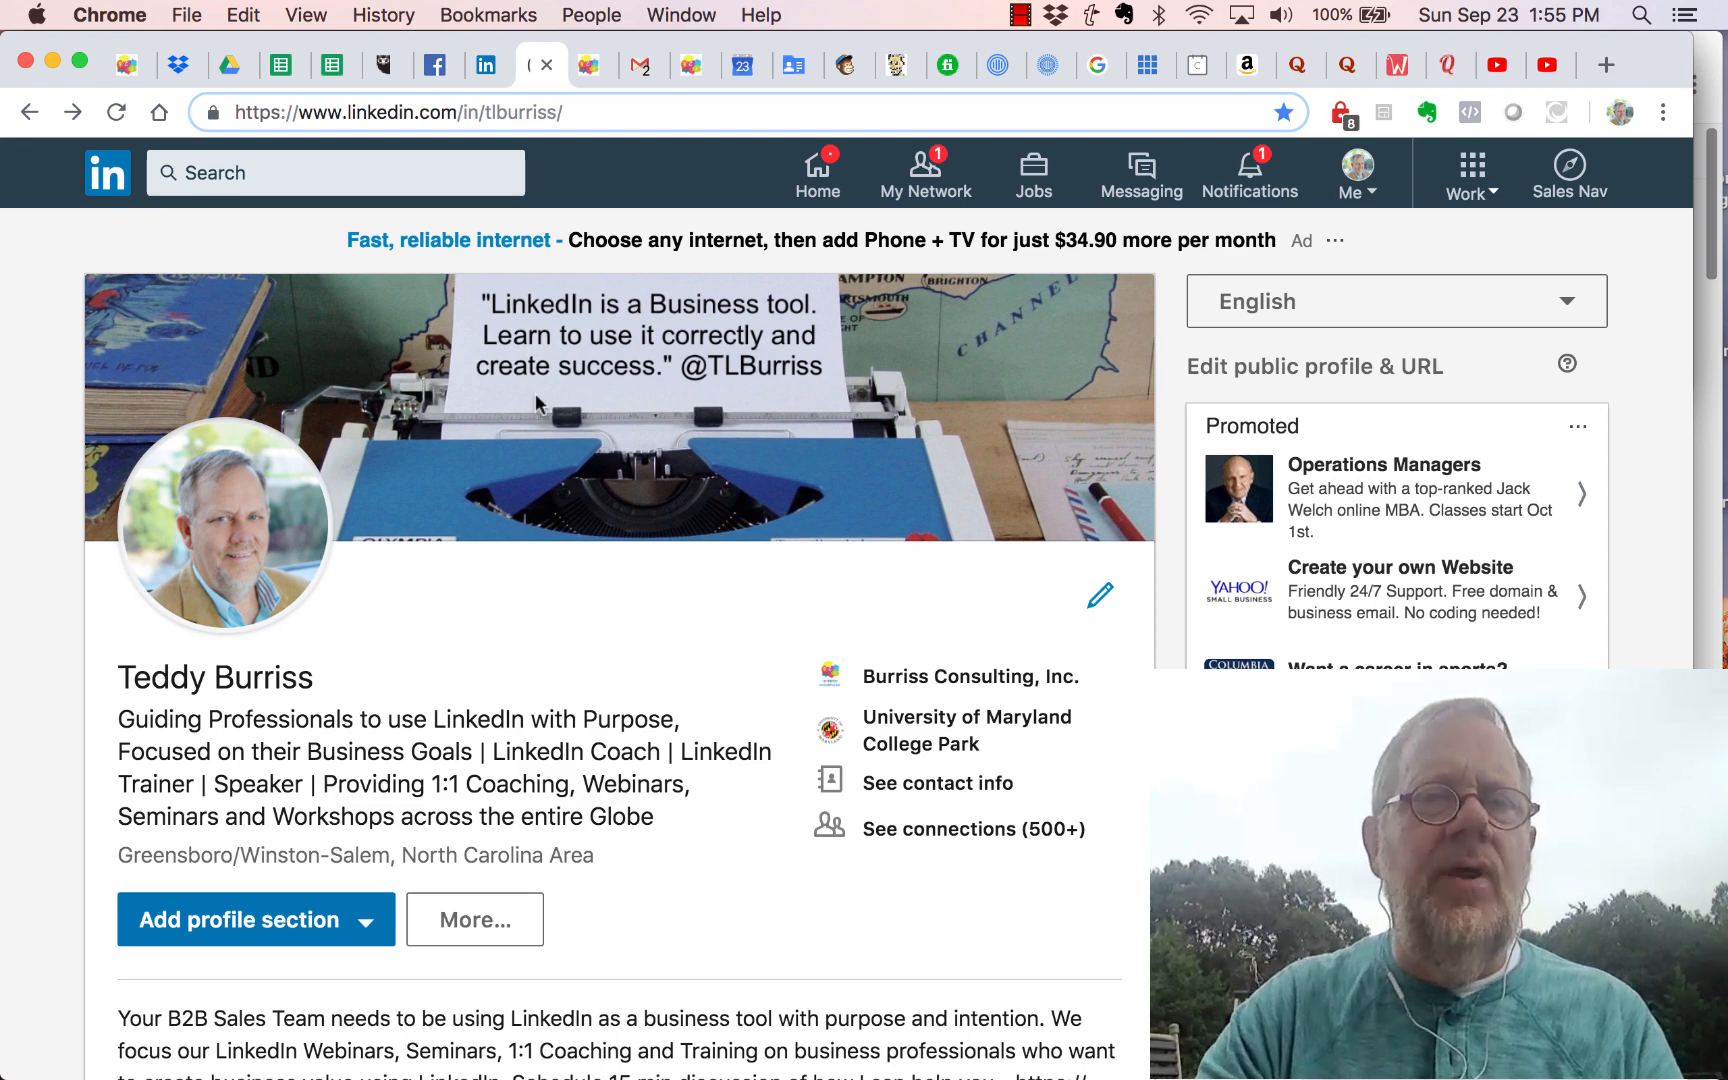
Step: In a new incognito window, Google site:linkedin.com/in followed by the profile owner's name
{"action": "left_click", "coordinate": [187, 15]}
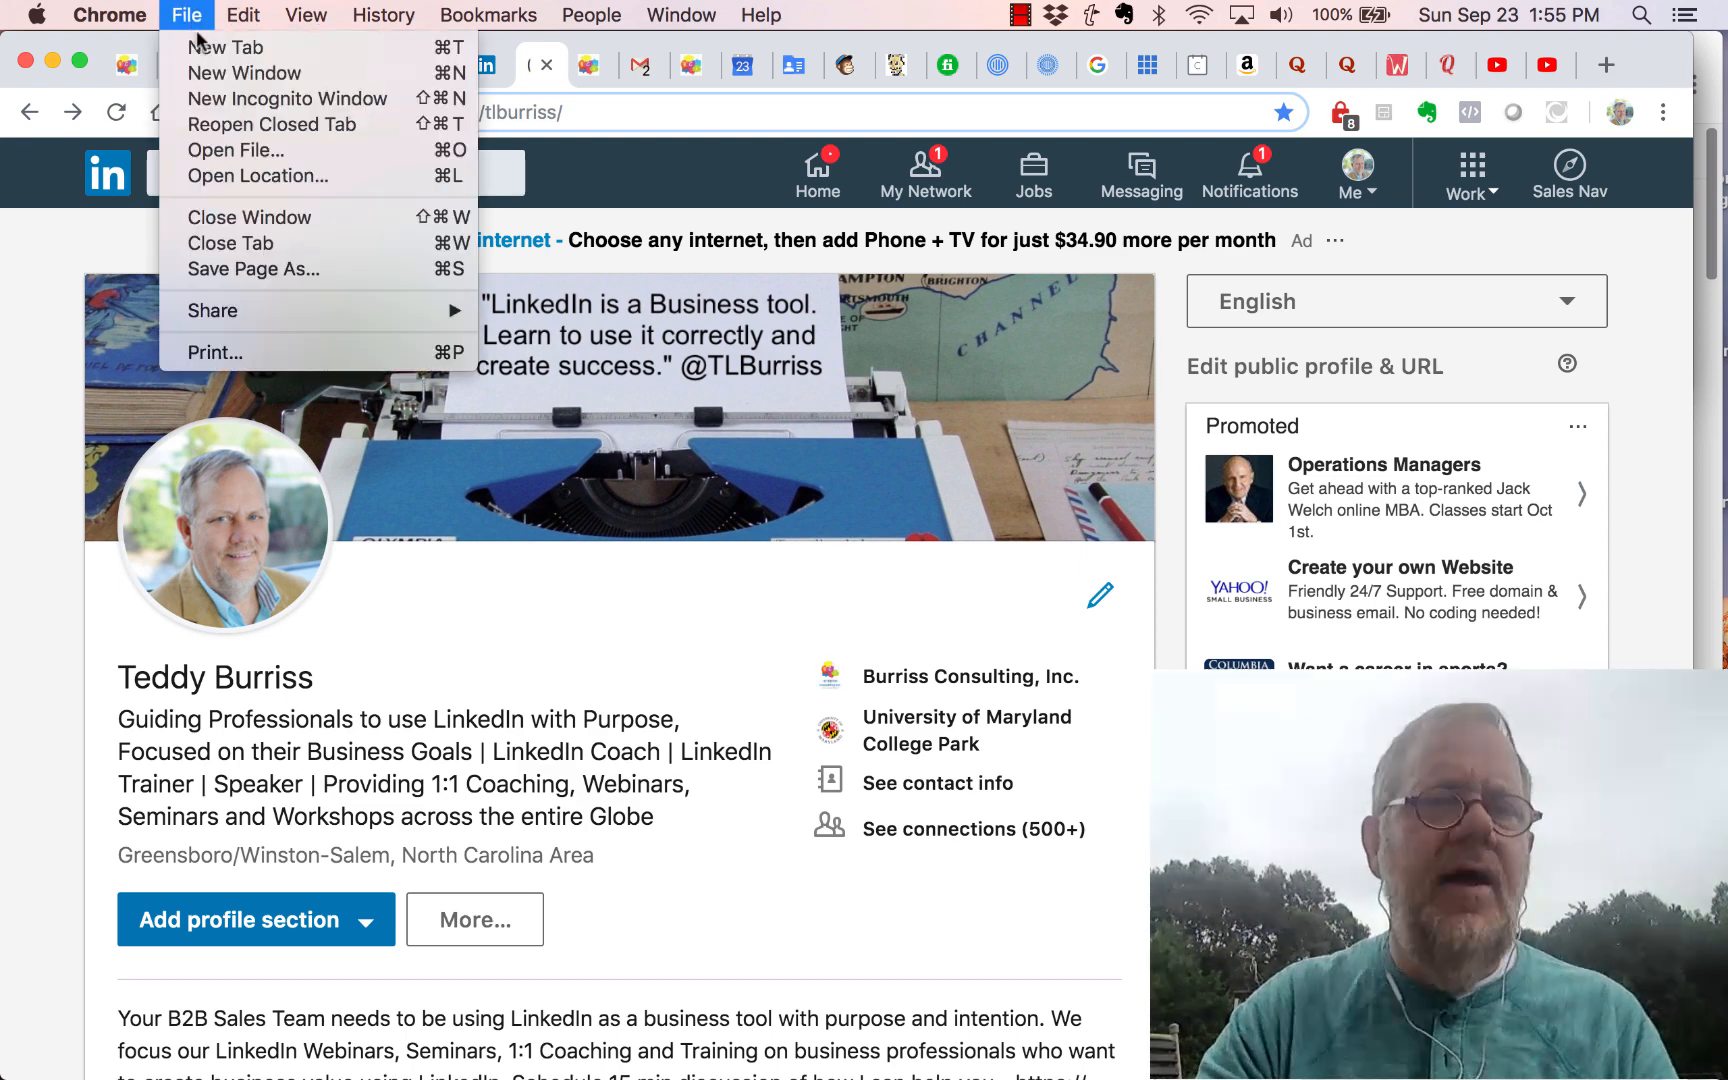
{"action": "left_click", "coordinate": [324, 97]}
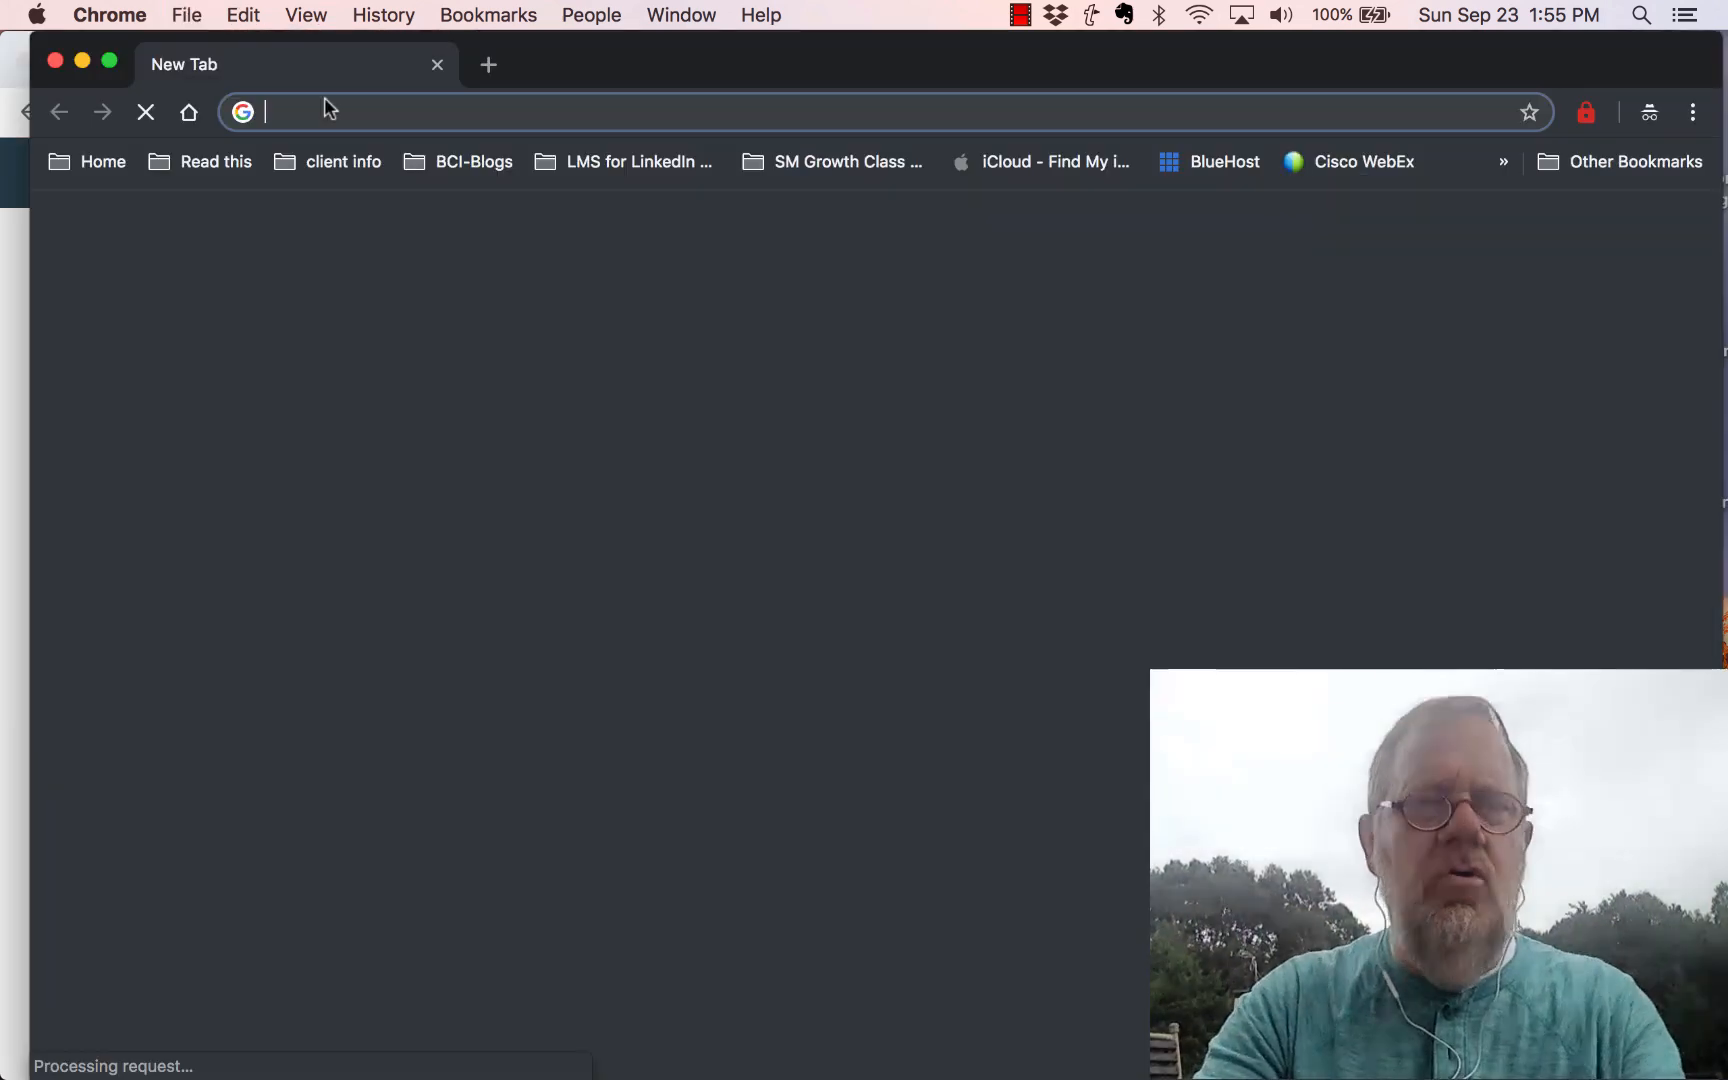
{"action": "type", "text": "google.com/?gws_rd=ssl"}
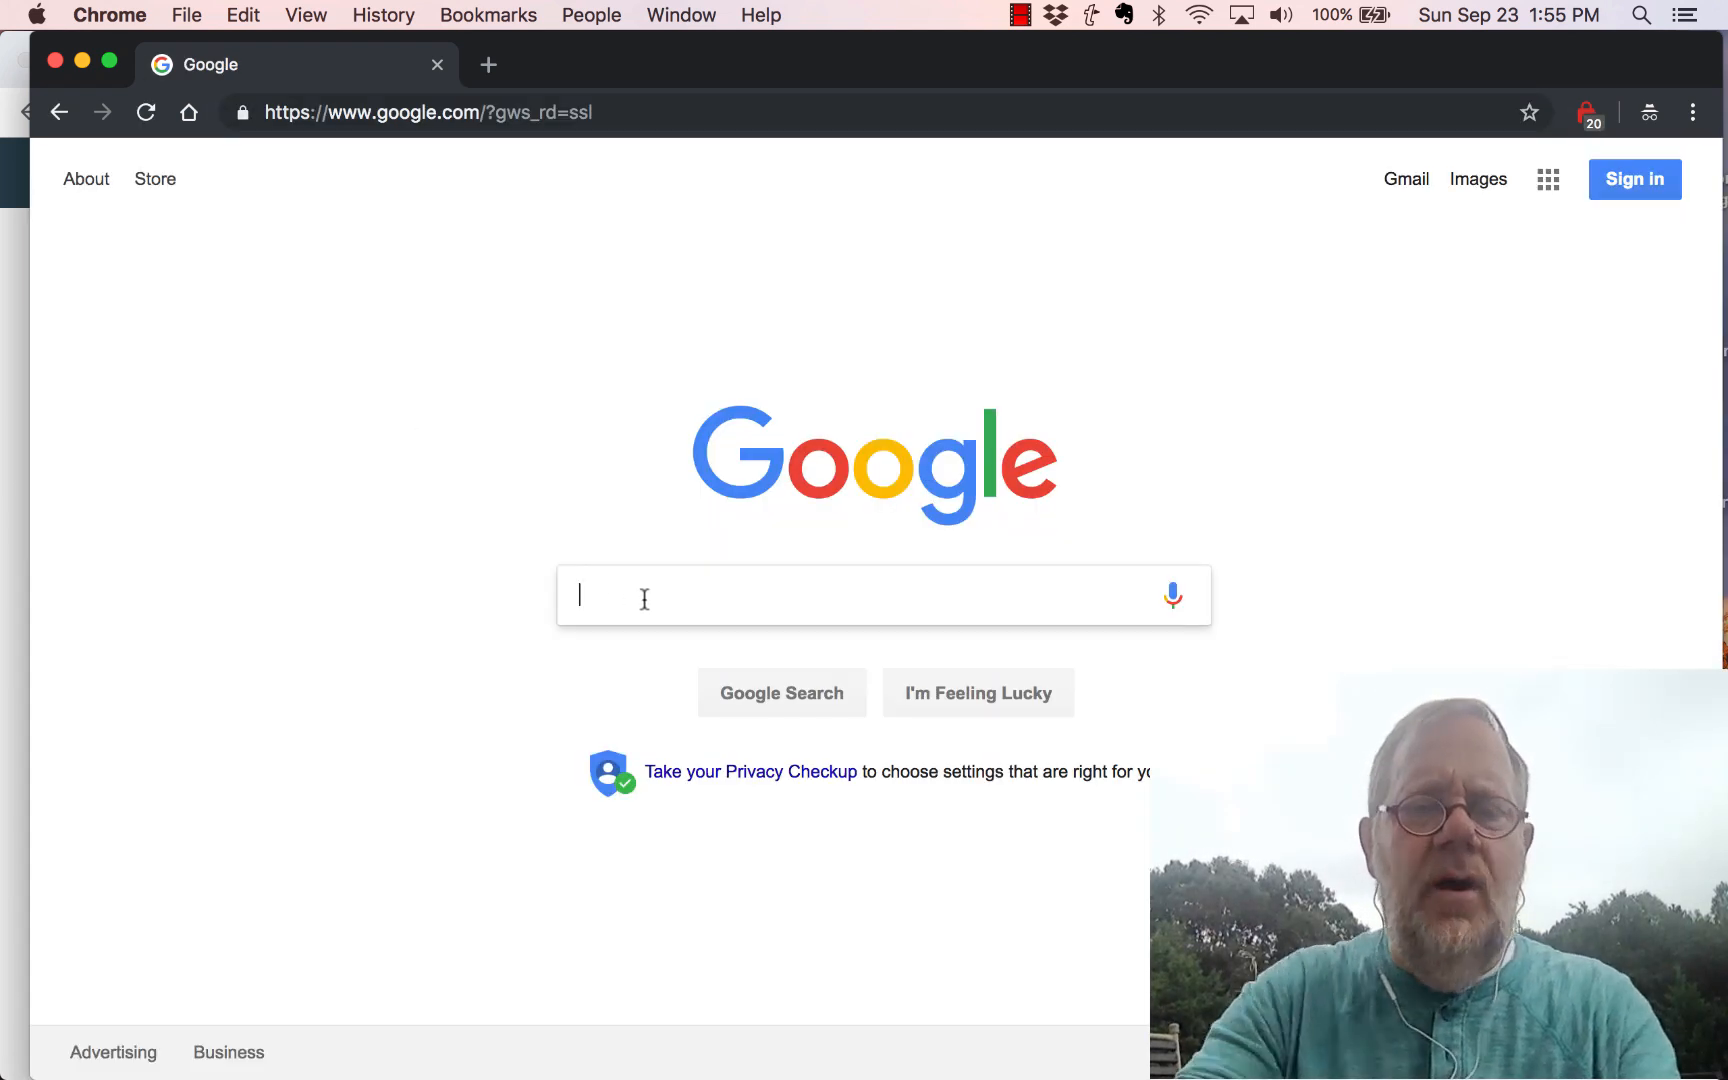
{"action": "type", "text": "site:"}
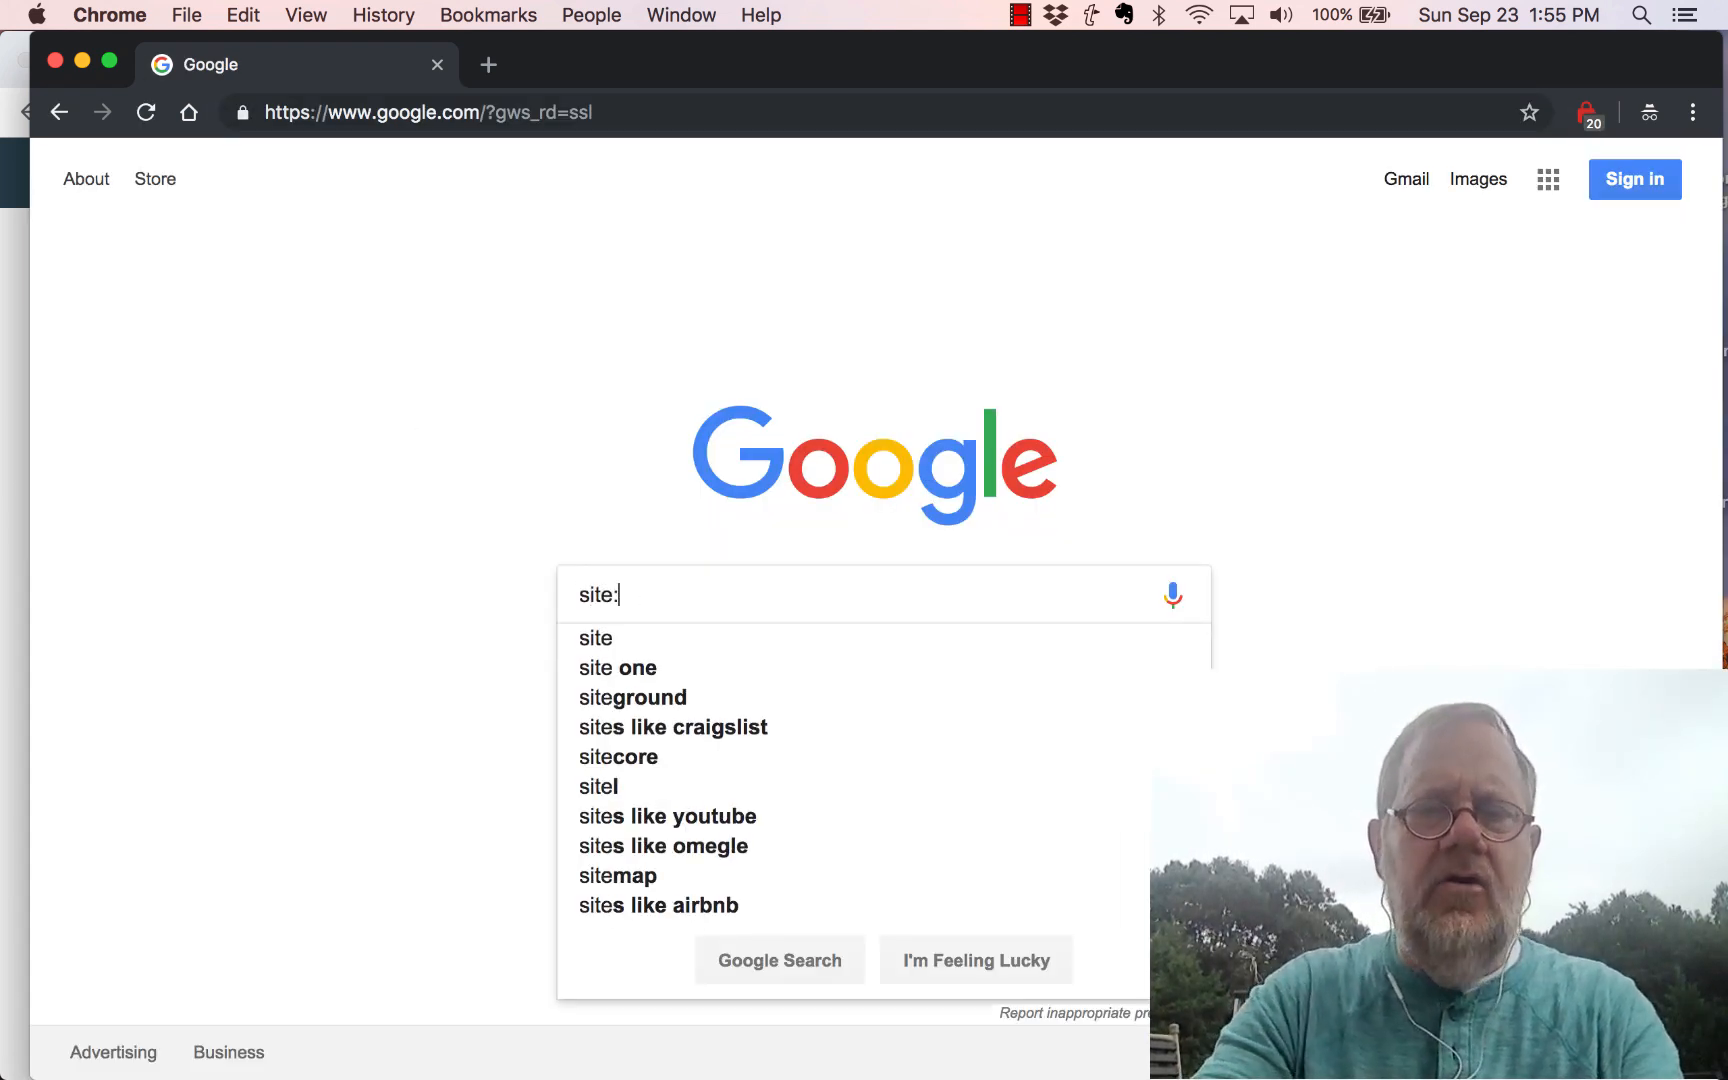
{"action": "type", "text": "lnk"}
{"action": "key", "text": "BackSpace"}
{"action": "key", "text": "BackSpace"}
{"action": "type", "text": "inkedin.com/in"}
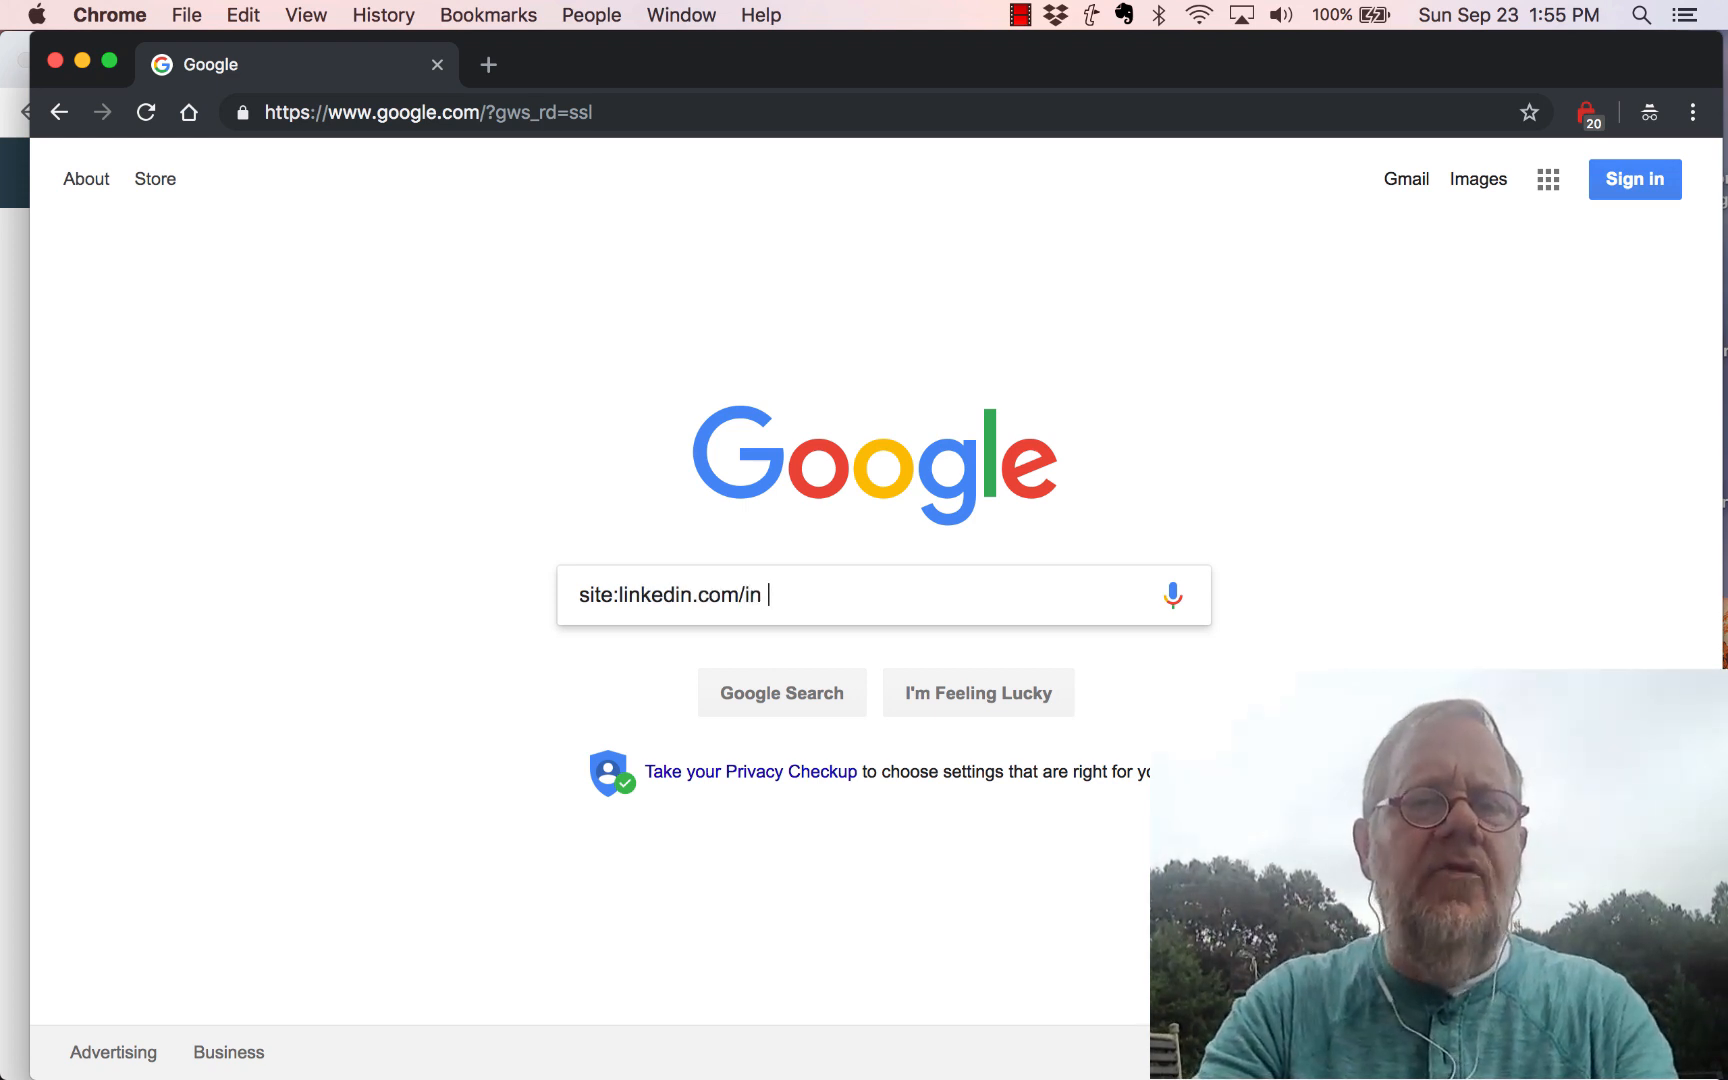
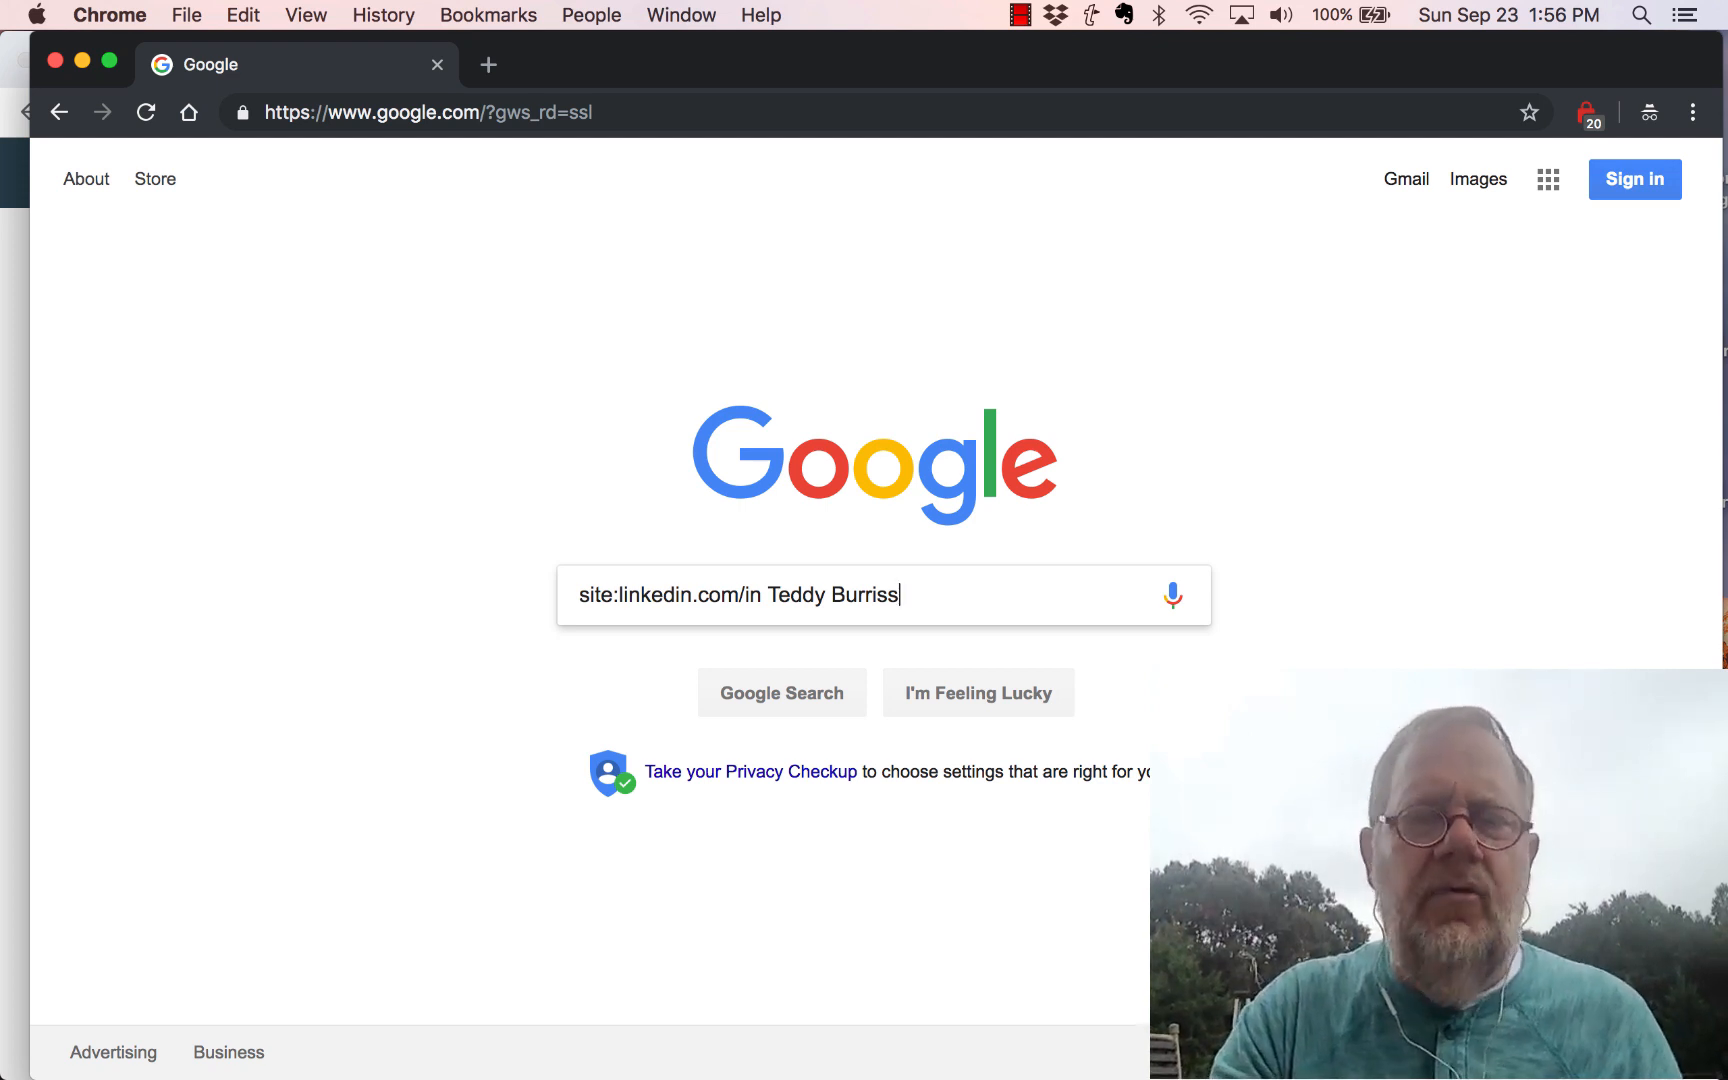
{"action": "key", "text": "Return"}
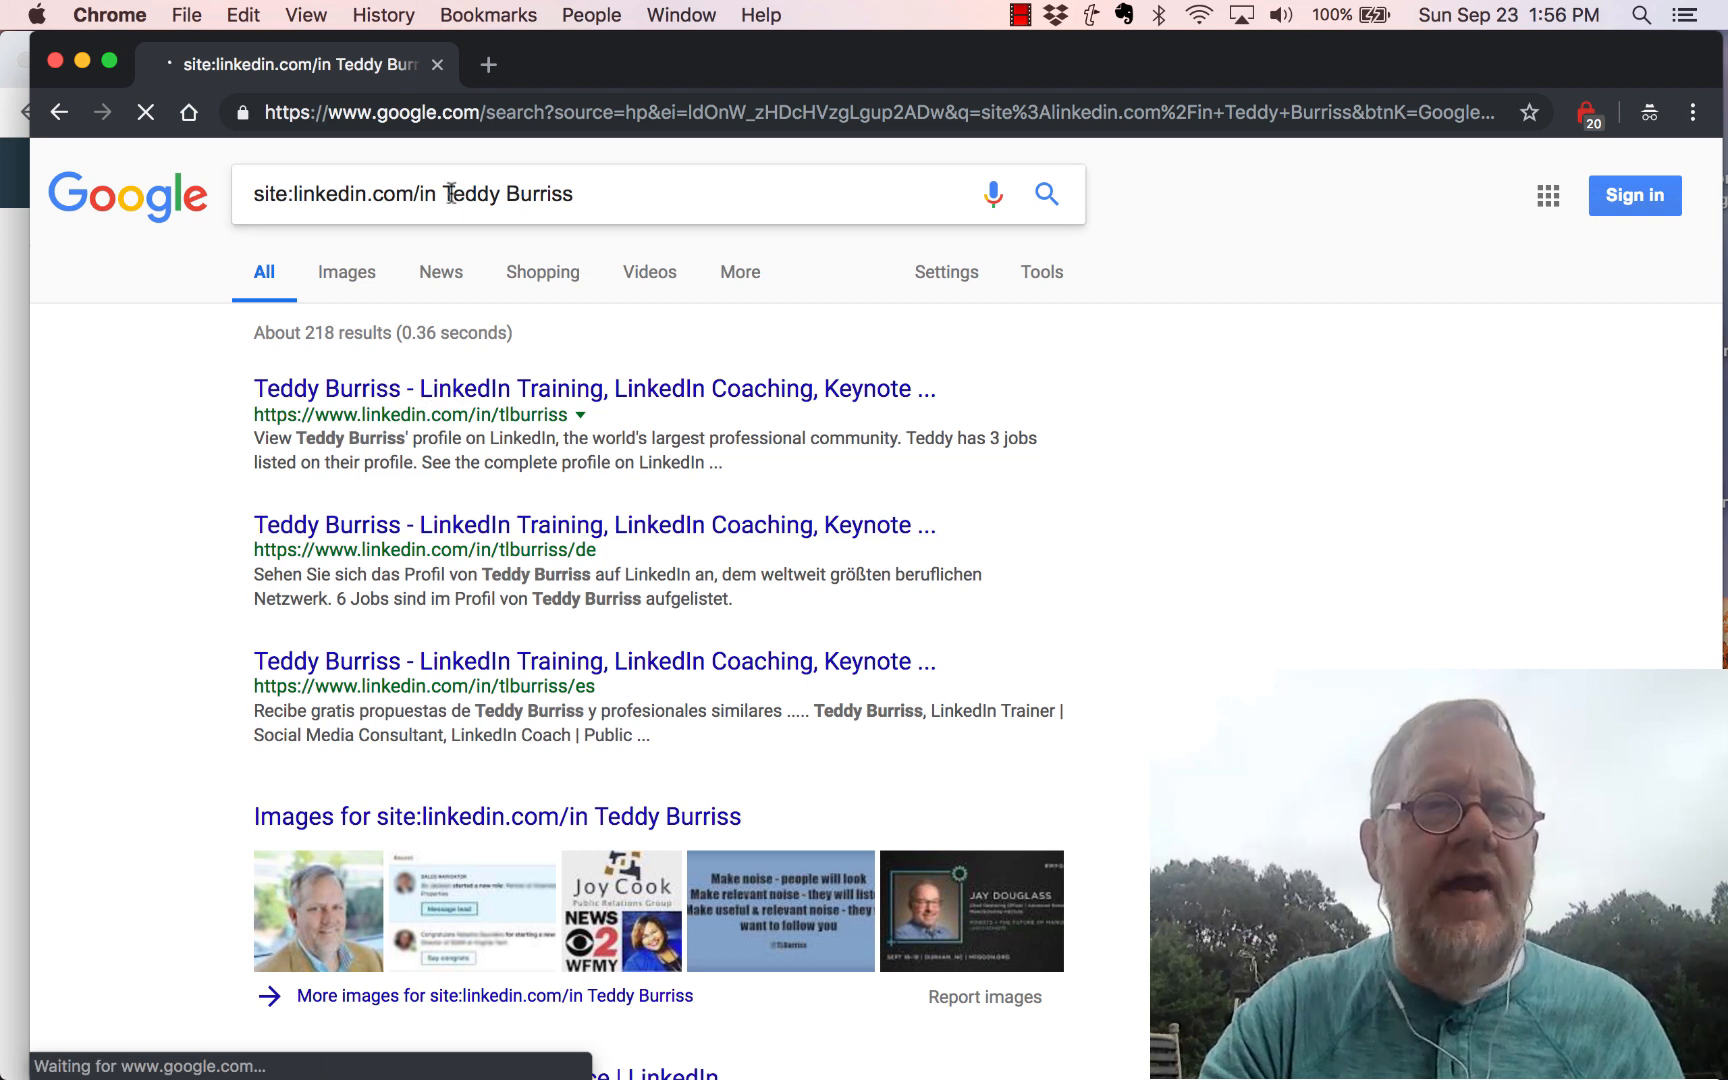
{"action": "left_click_drag", "start_coordinate": [443, 193], "coordinate": [579, 189]}
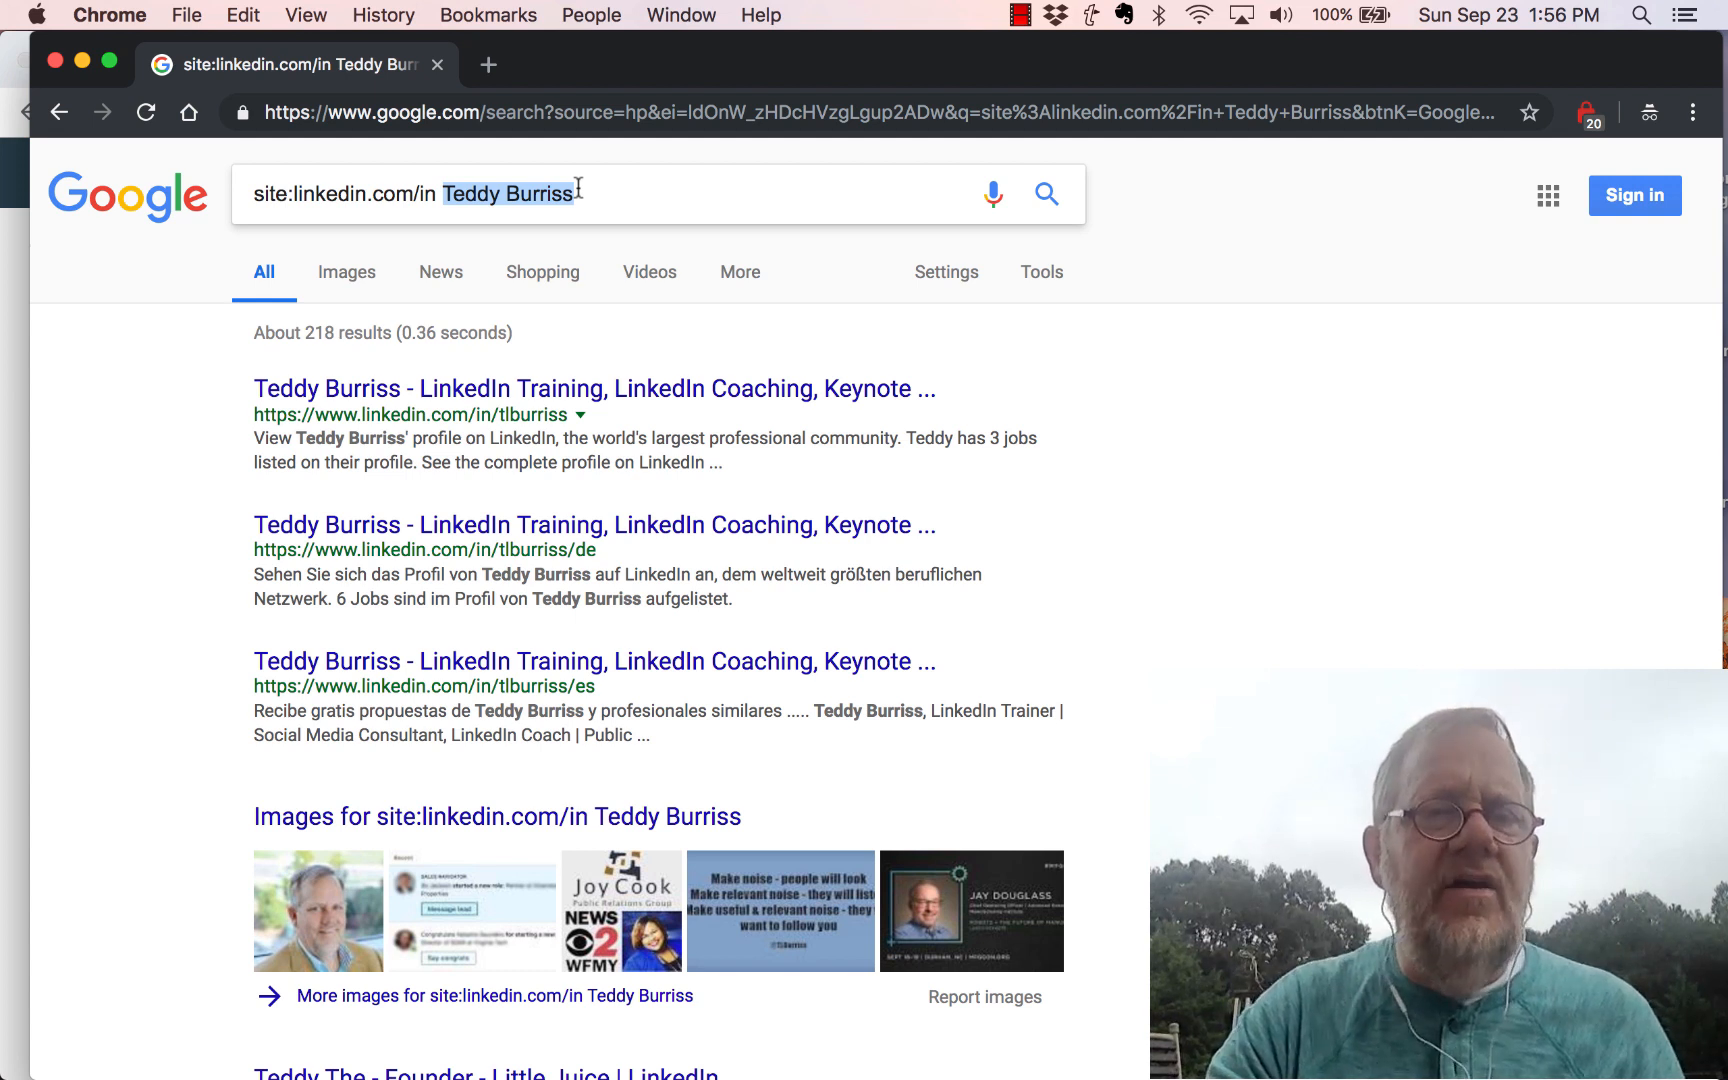
Step: Open the top result's signed-out profile, read through Certifications, Projects and Publications, then return to Google
{"action": "left_click", "coordinate": [353, 392]}
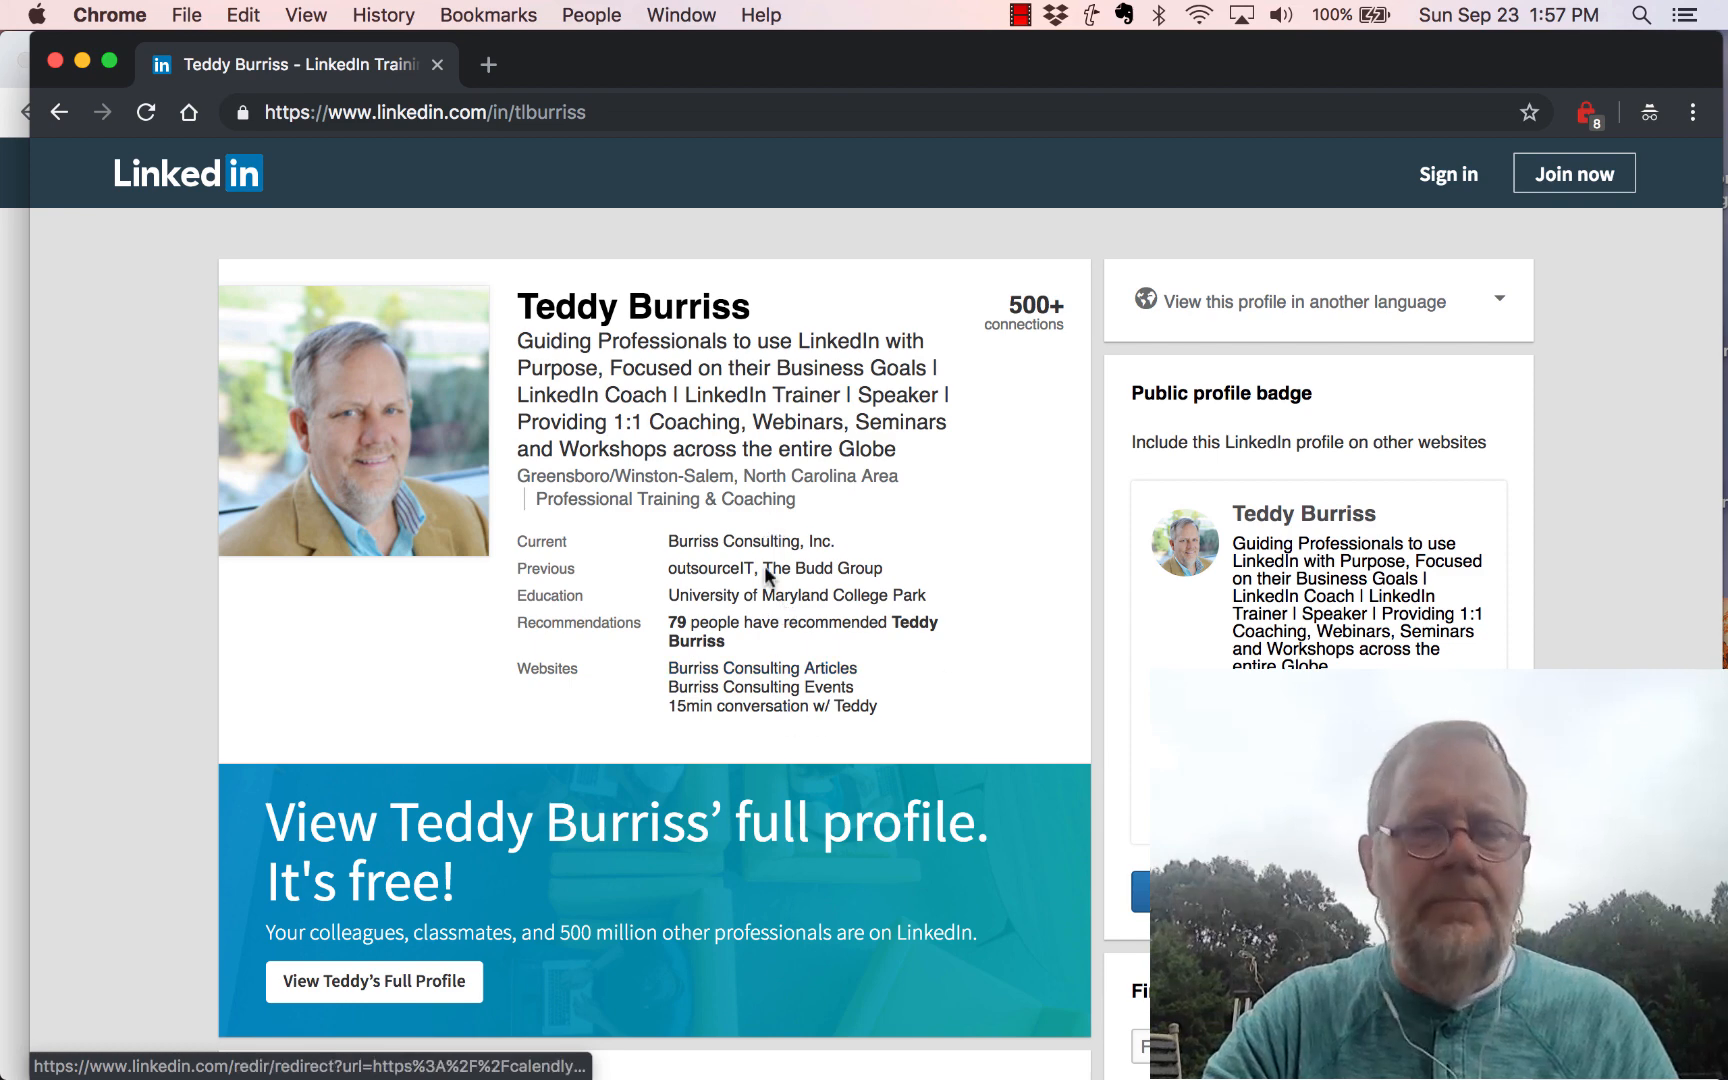
{"action": "scroll", "coordinate": [165, 764], "scroll_direction": "down", "scroll_amount": 5}
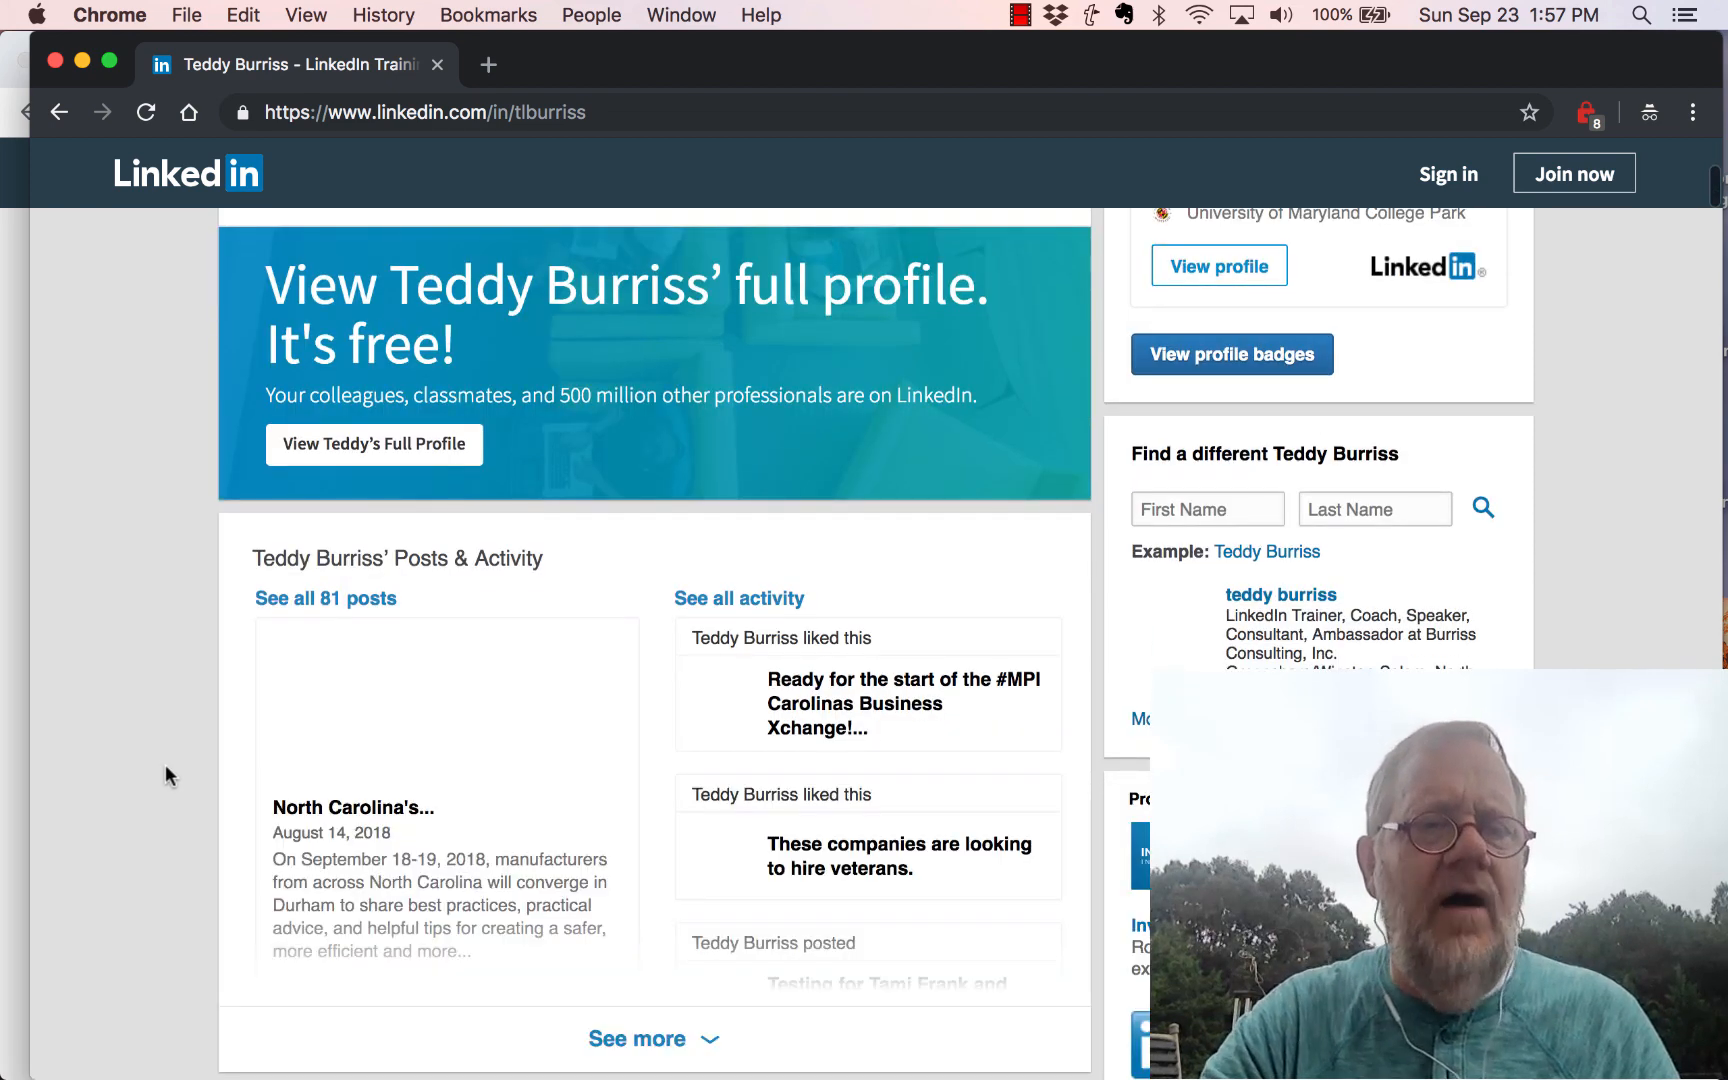
{"action": "scroll", "coordinate": [165, 764], "scroll_direction": "down", "scroll_amount": 7}
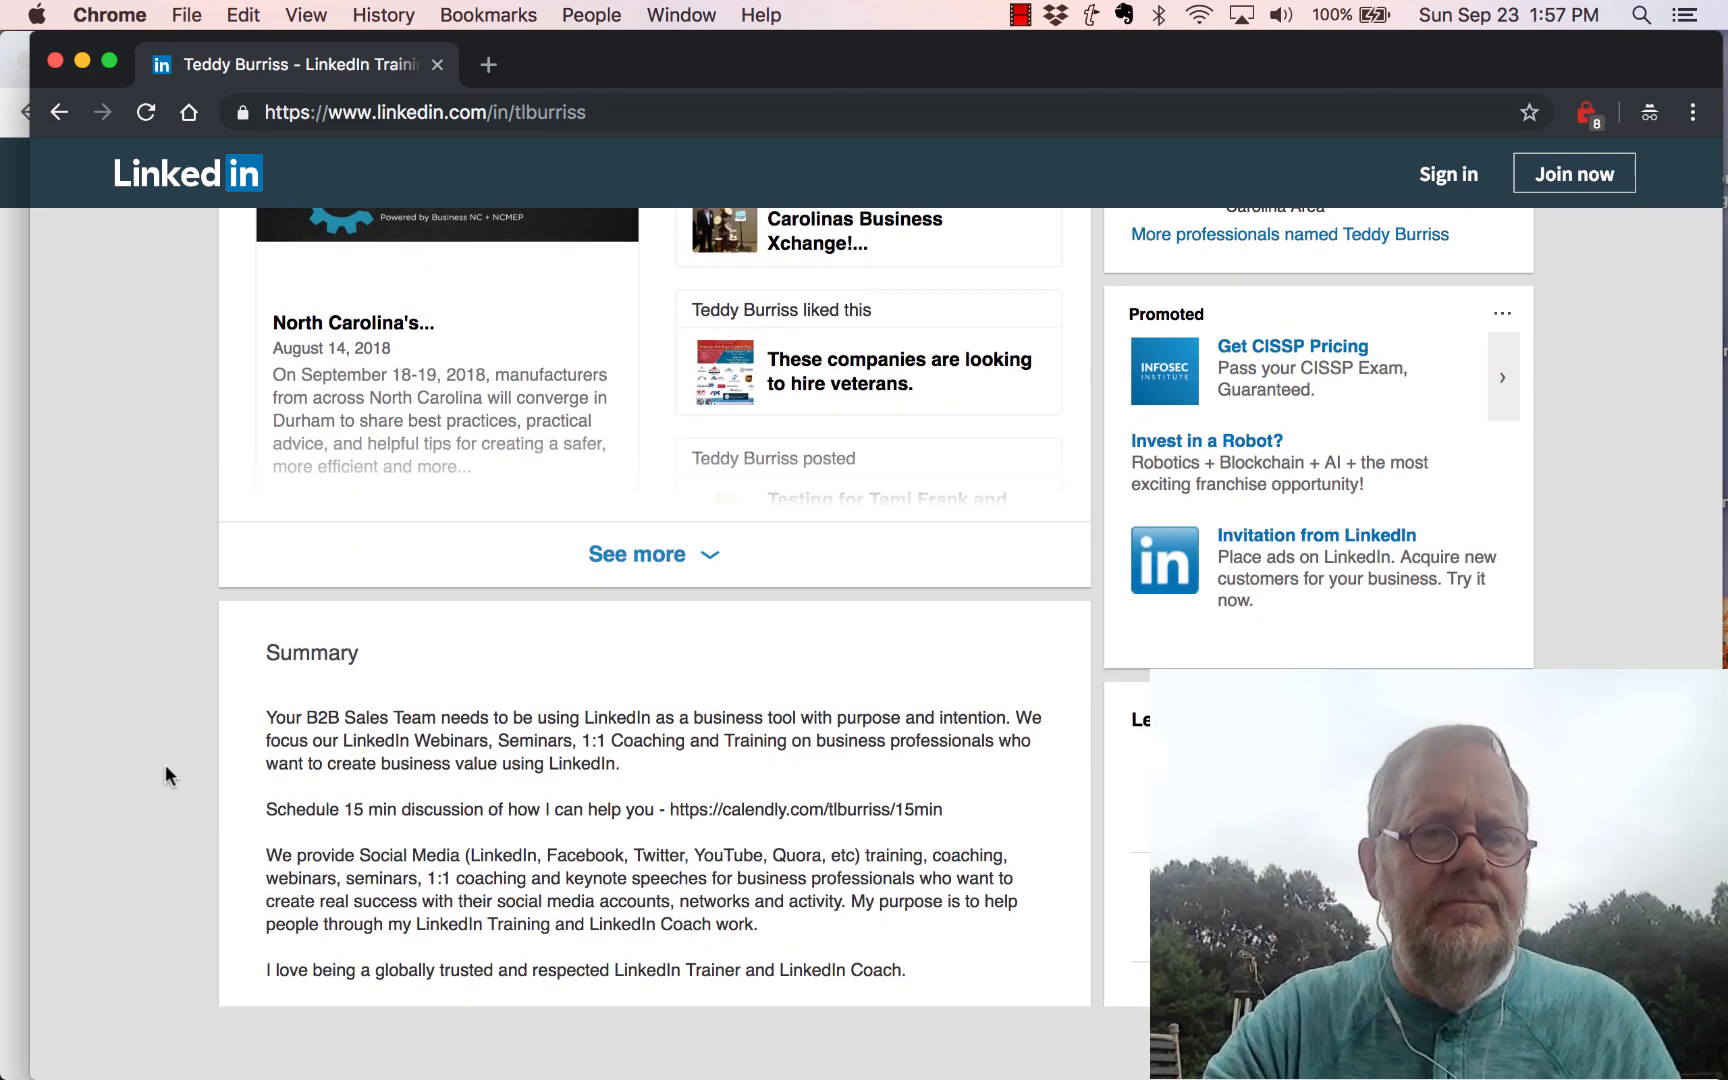
{"action": "scroll", "coordinate": [166, 766], "scroll_direction": "down", "scroll_amount": 10}
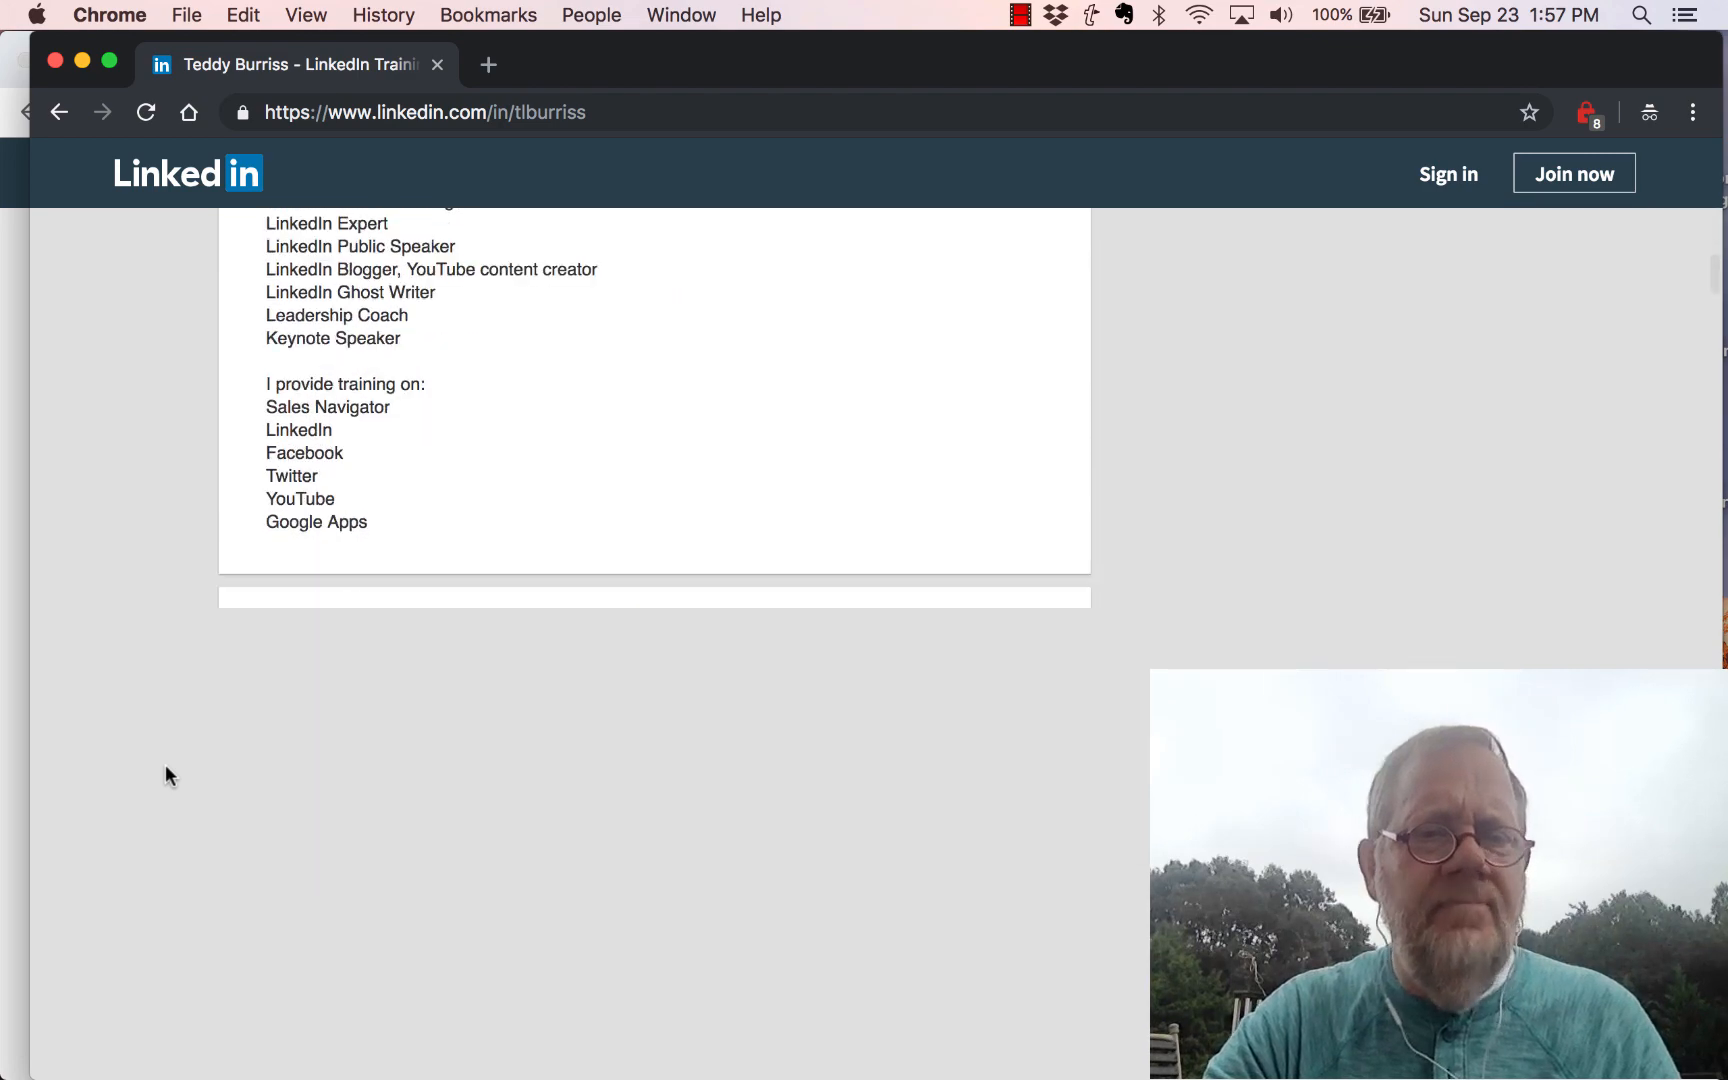
{"action": "scroll", "coordinate": [165, 766], "scroll_direction": "down", "scroll_amount": 12}
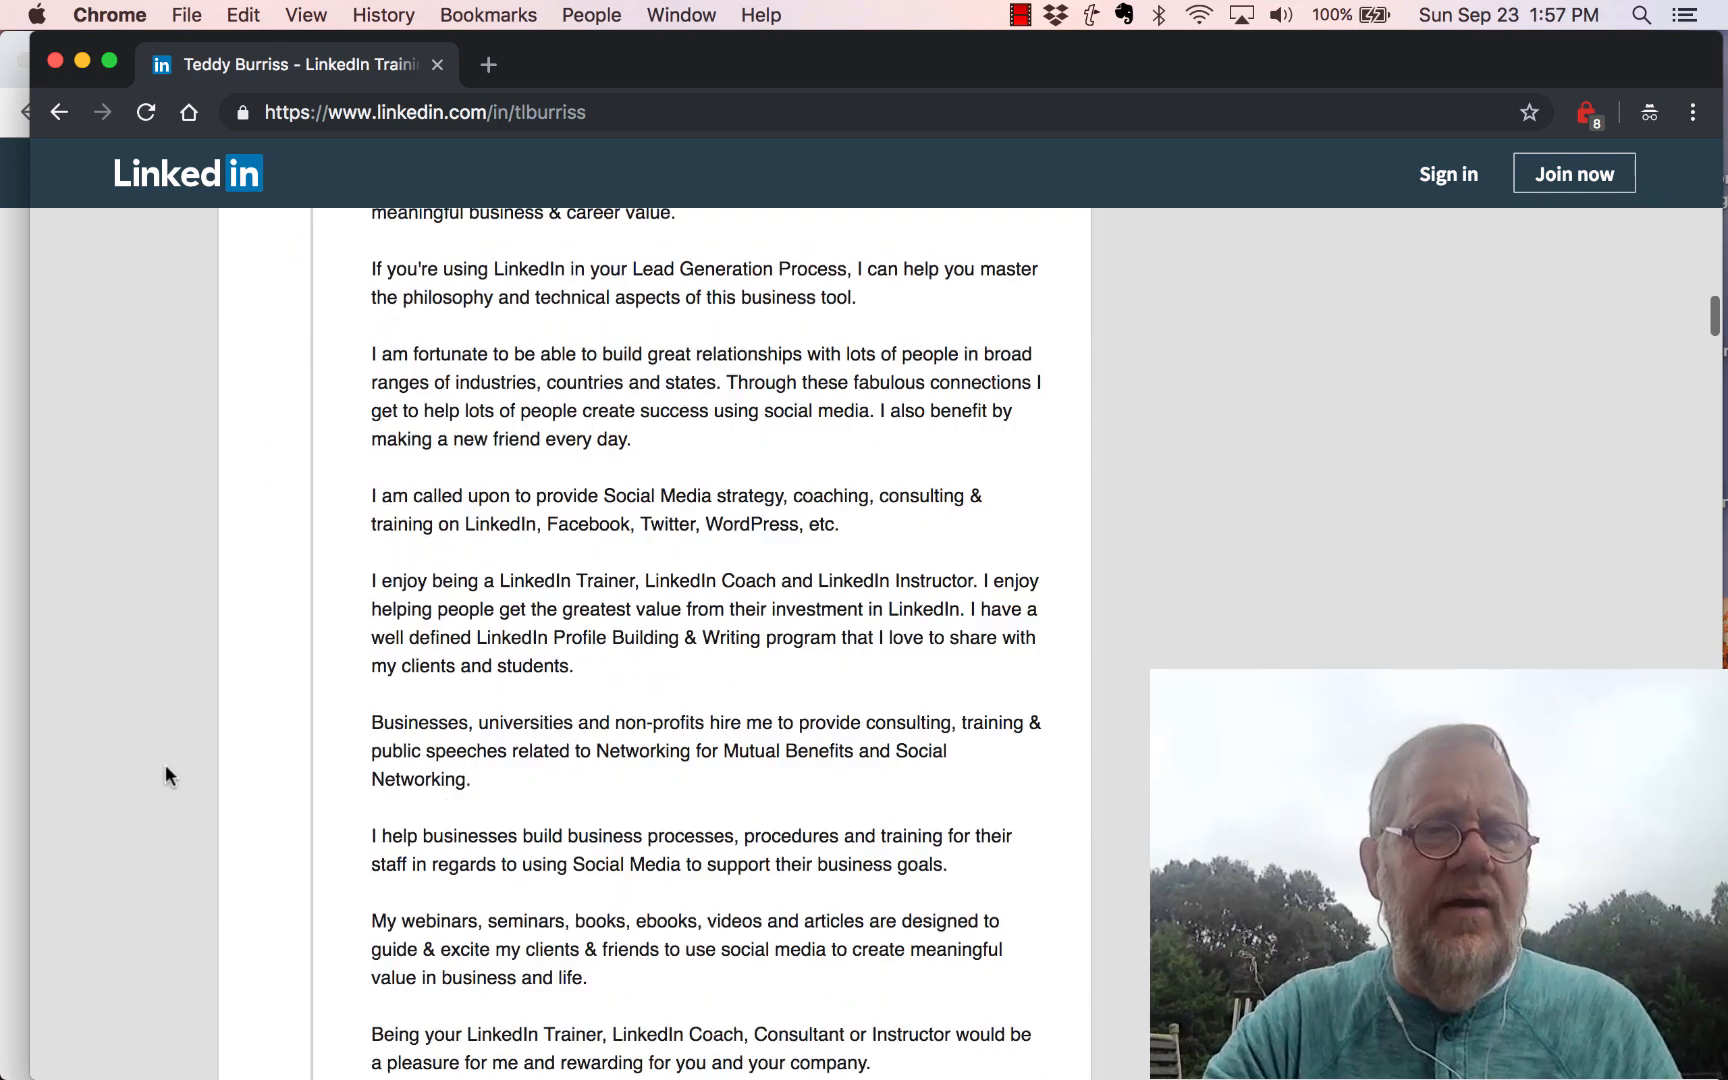
{"action": "scroll", "coordinate": [165, 775], "scroll_direction": "down", "scroll_amount": 14}
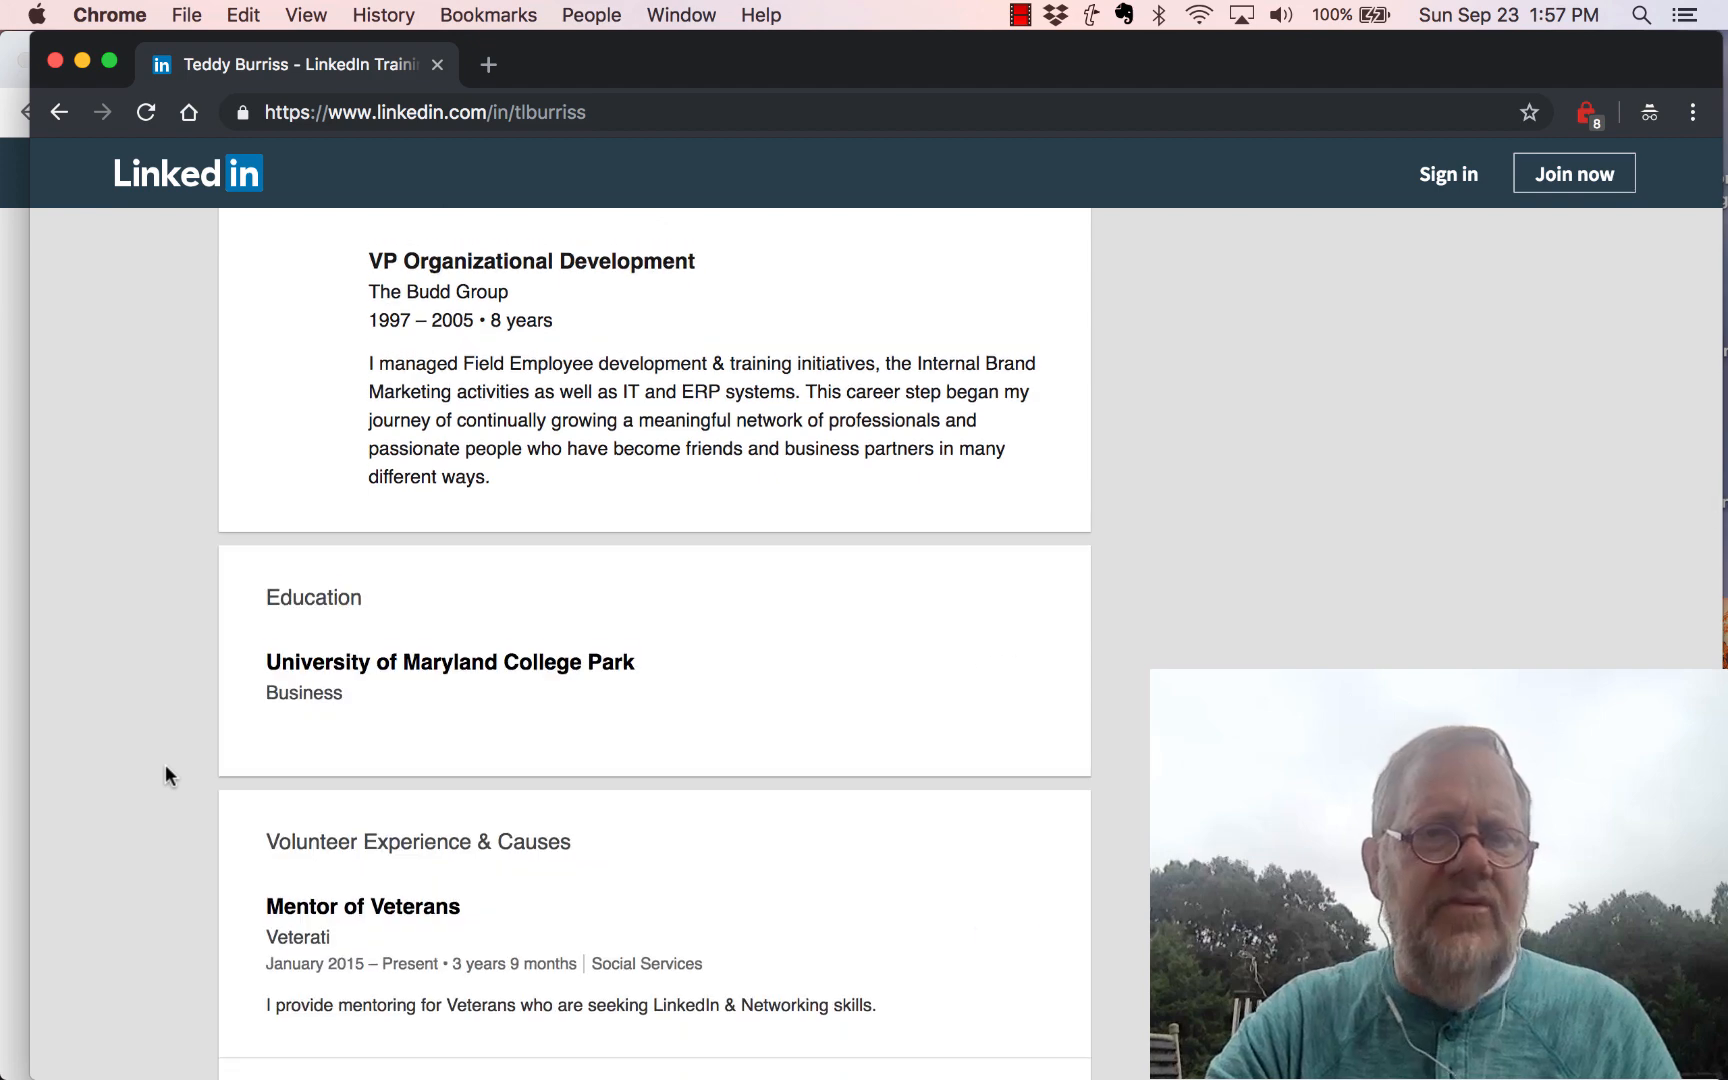
{"action": "scroll", "coordinate": [165, 776], "scroll_direction": "down", "scroll_amount": 1}
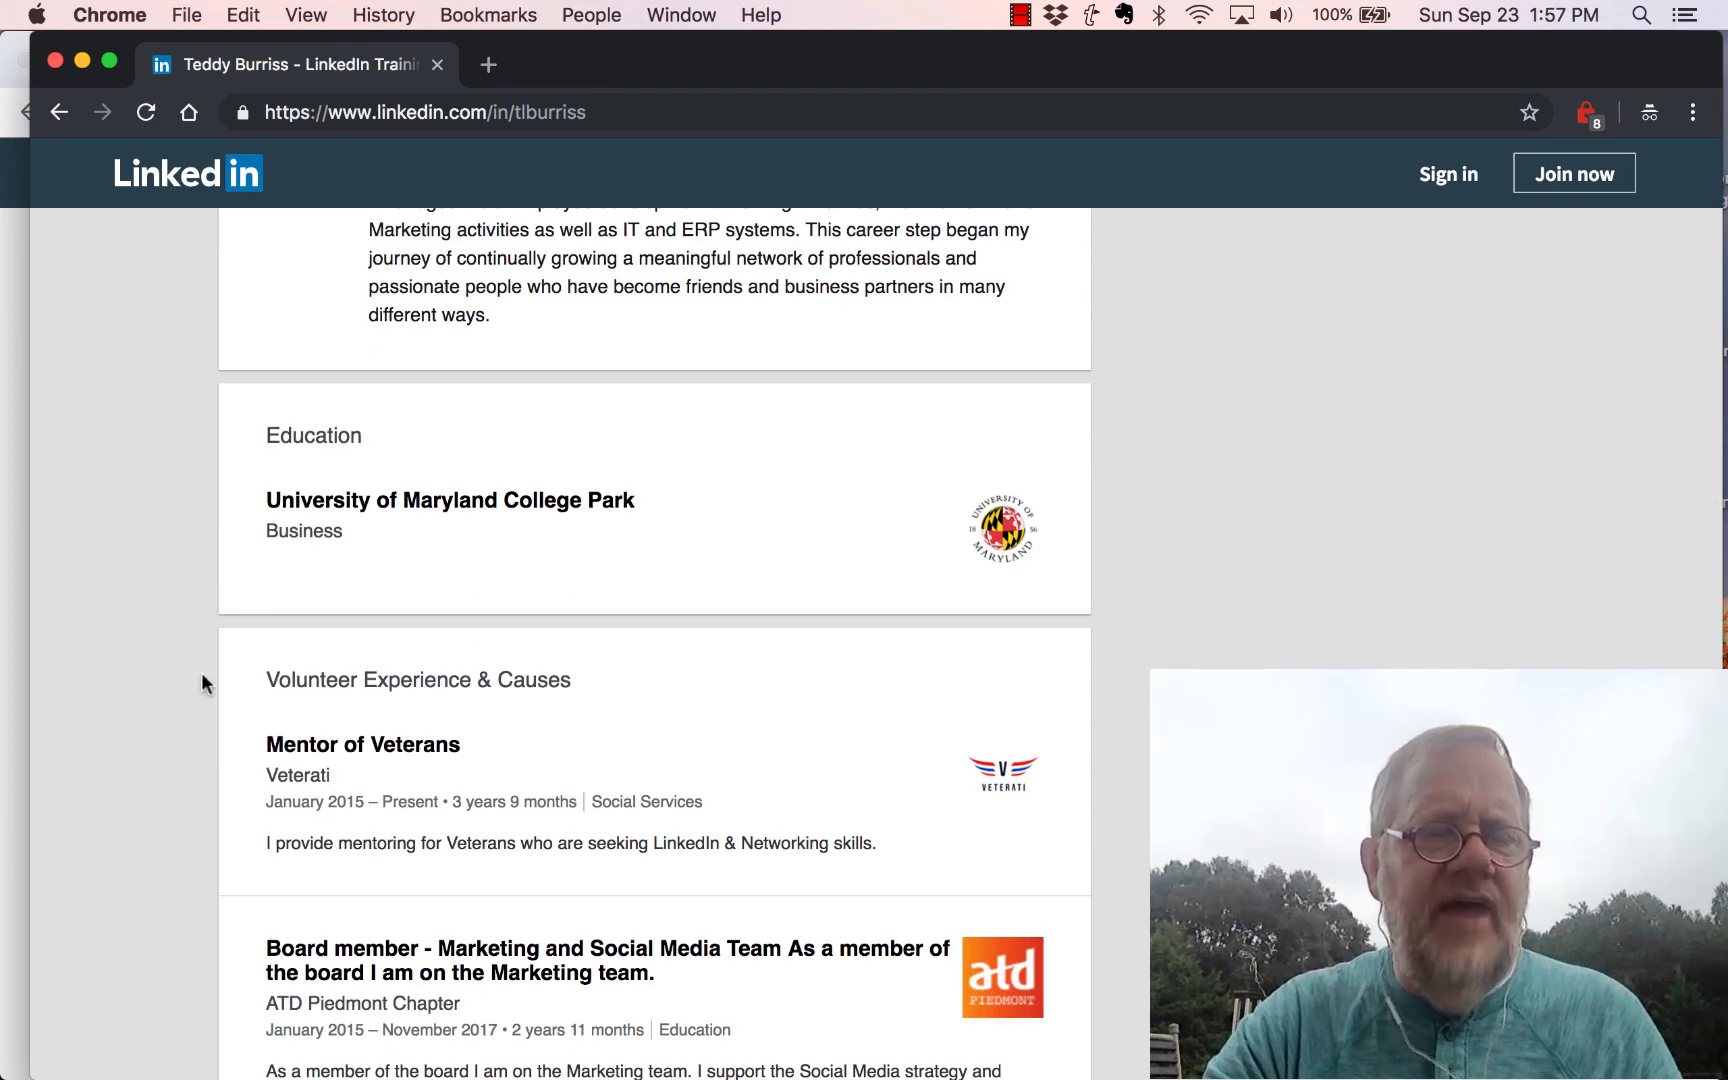
{"action": "scroll", "coordinate": [156, 797], "scroll_direction": "down", "scroll_amount": 3}
{"action": "scroll", "coordinate": [155, 797], "scroll_direction": "down", "scroll_amount": 10}
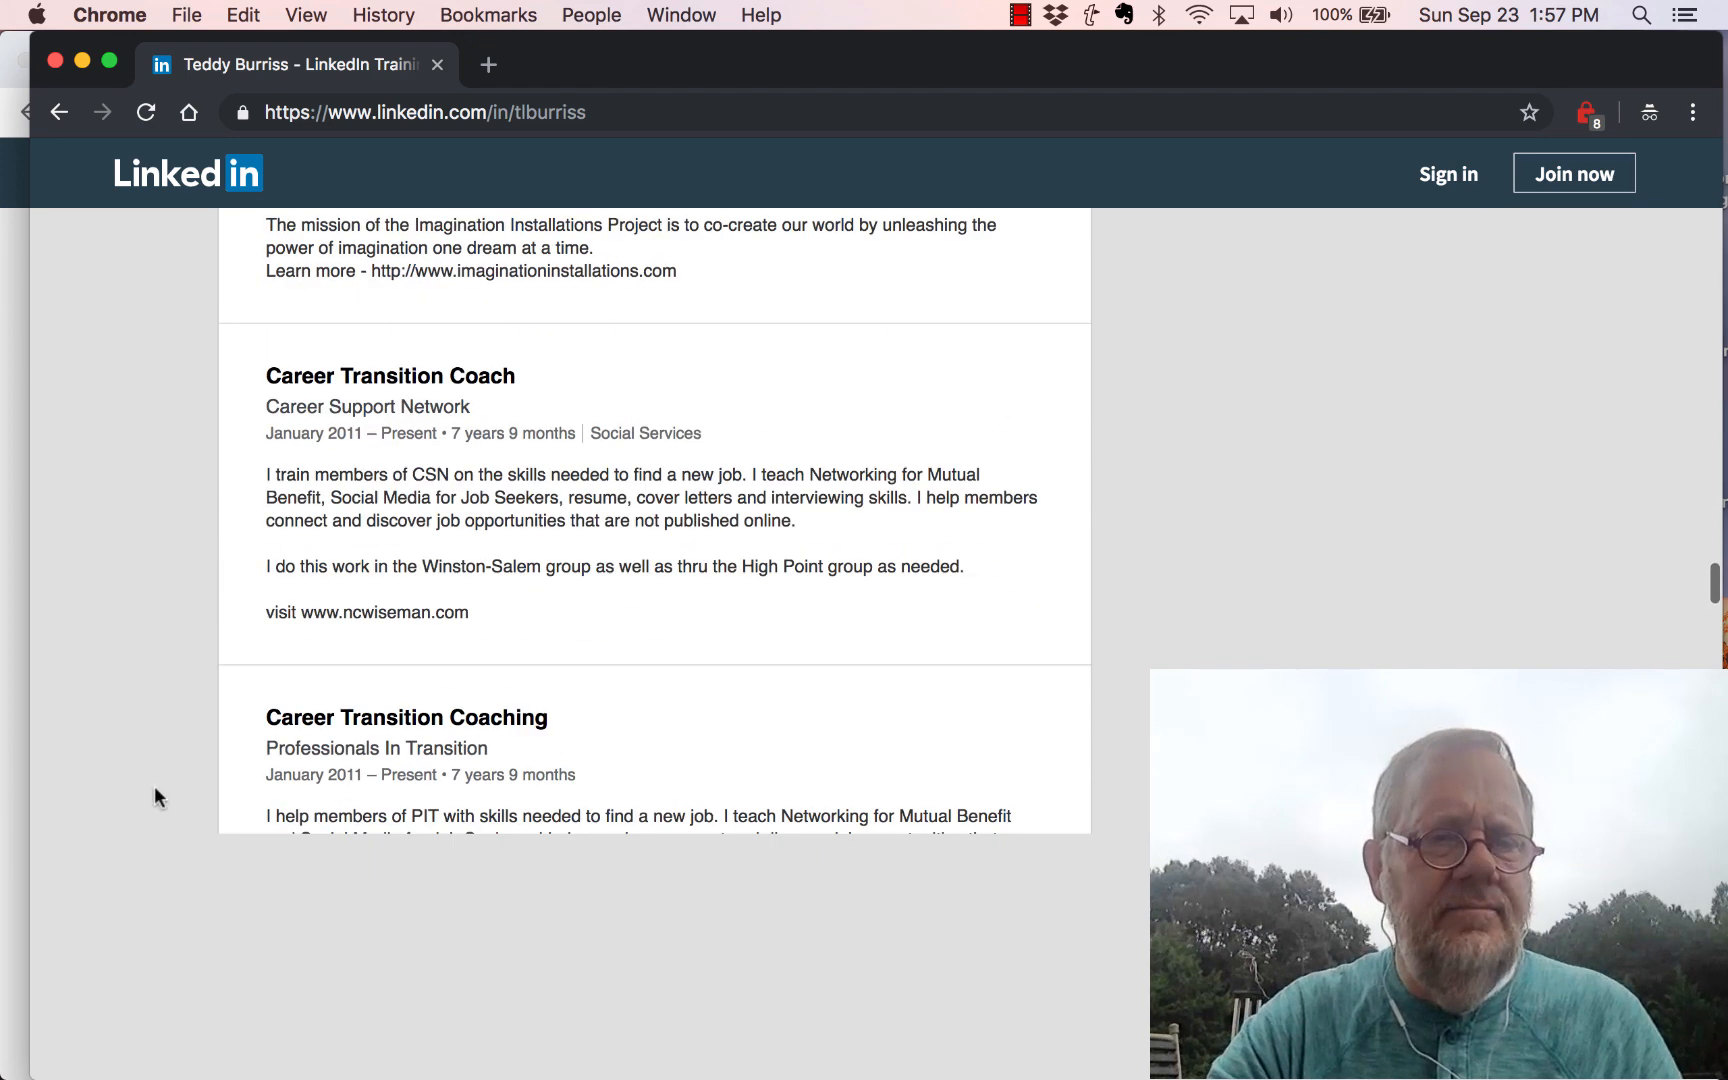
{"action": "scroll", "coordinate": [154, 797], "scroll_direction": "down", "scroll_amount": 2}
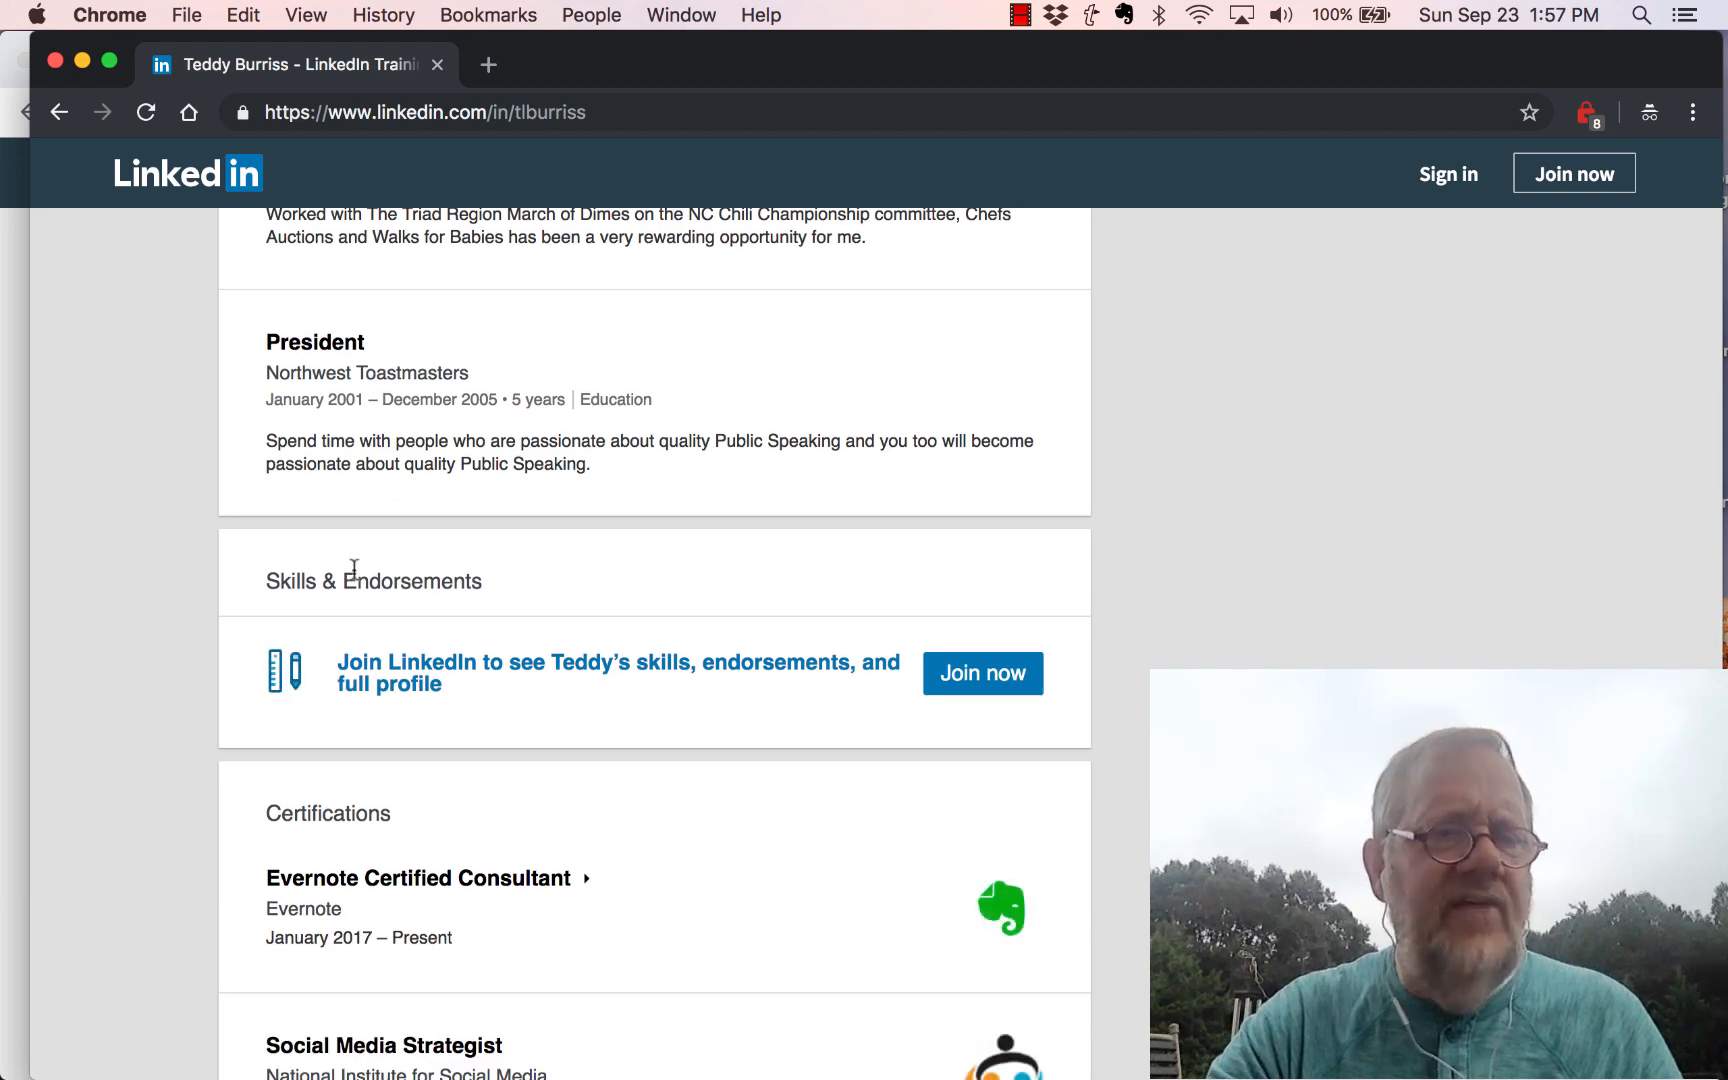
{"action": "scroll", "coordinate": [127, 784], "scroll_direction": "down", "scroll_amount": 3}
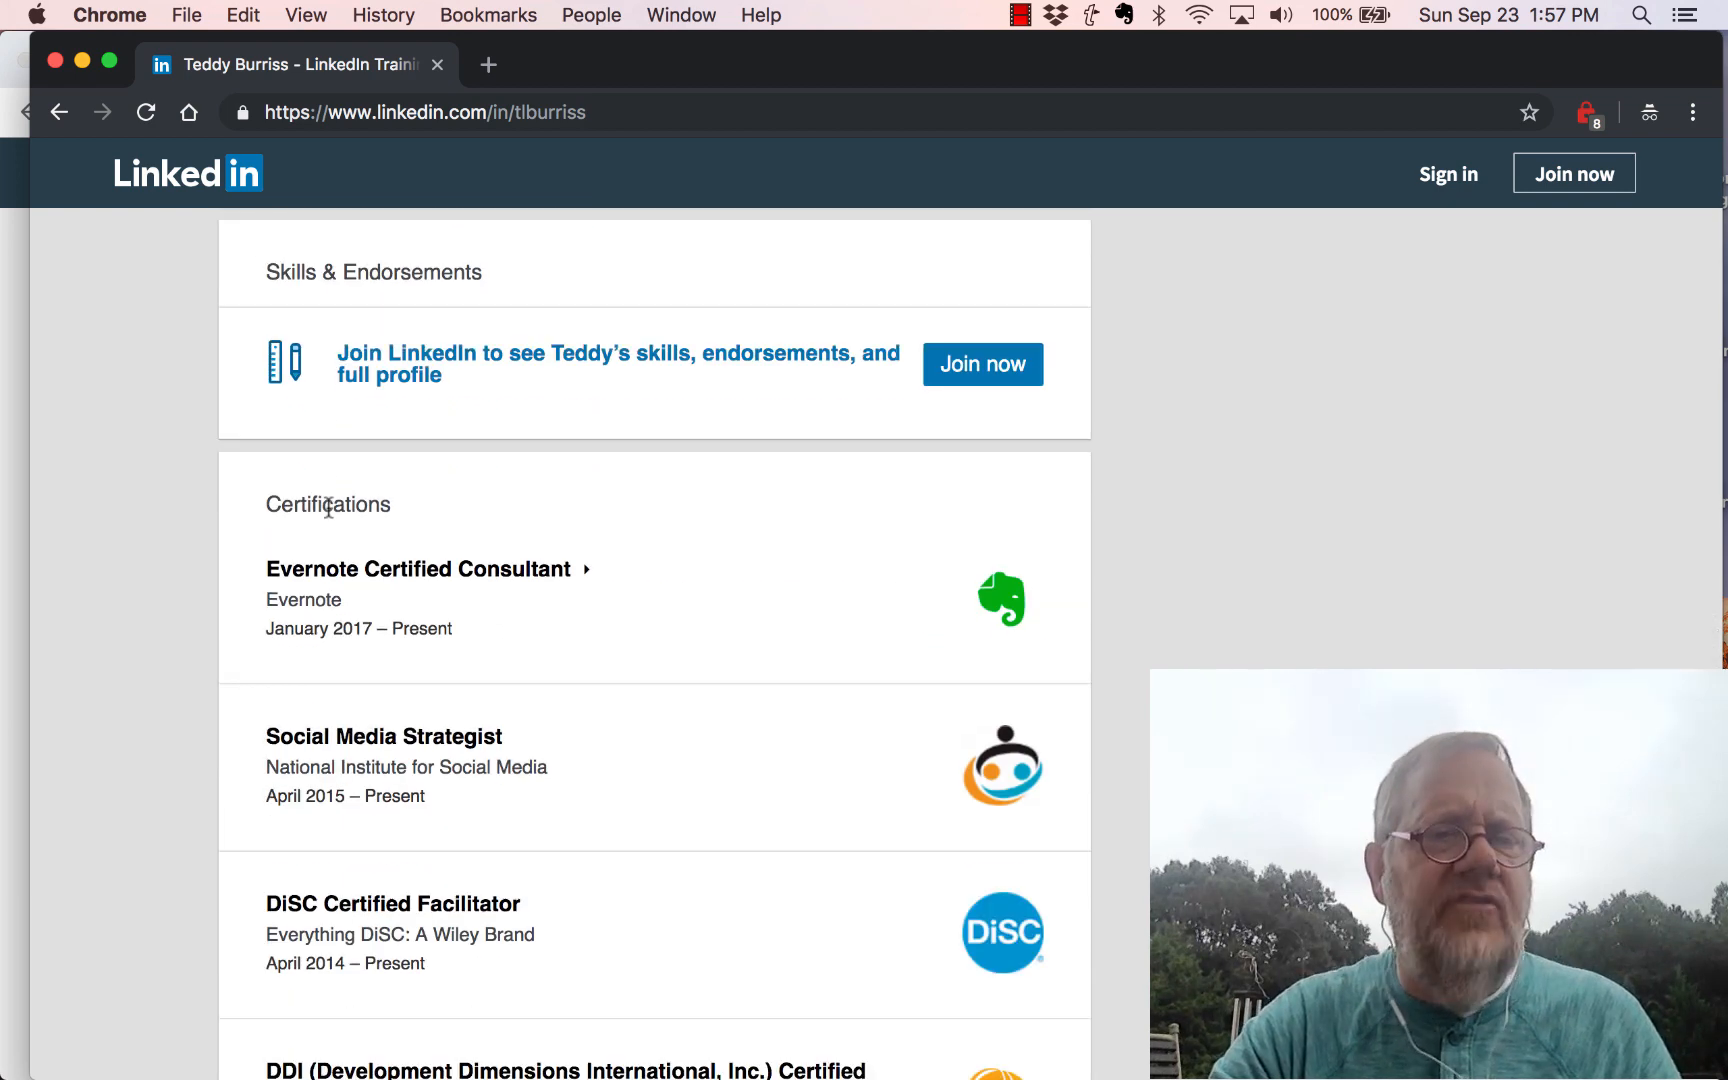
{"action": "scroll", "coordinate": [560, 828], "scroll_direction": "down", "scroll_amount": 10}
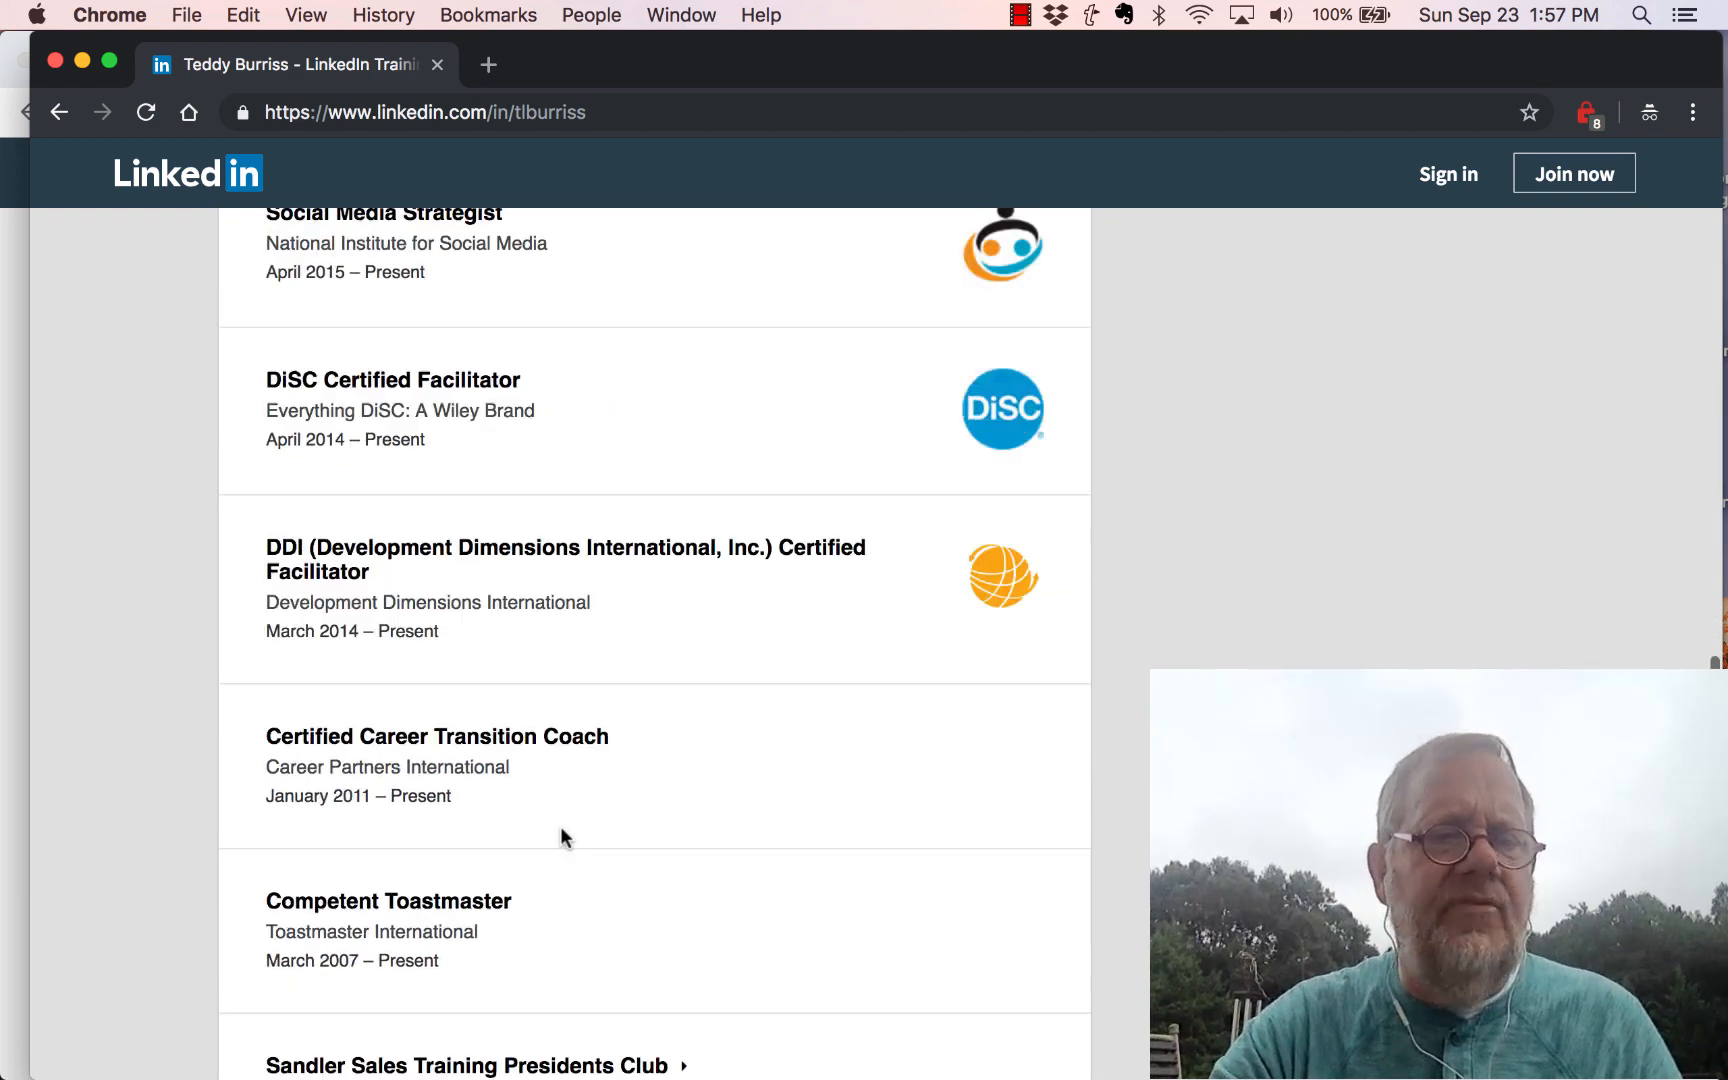
{"action": "scroll", "coordinate": [560, 828], "scroll_direction": "down", "scroll_amount": 12}
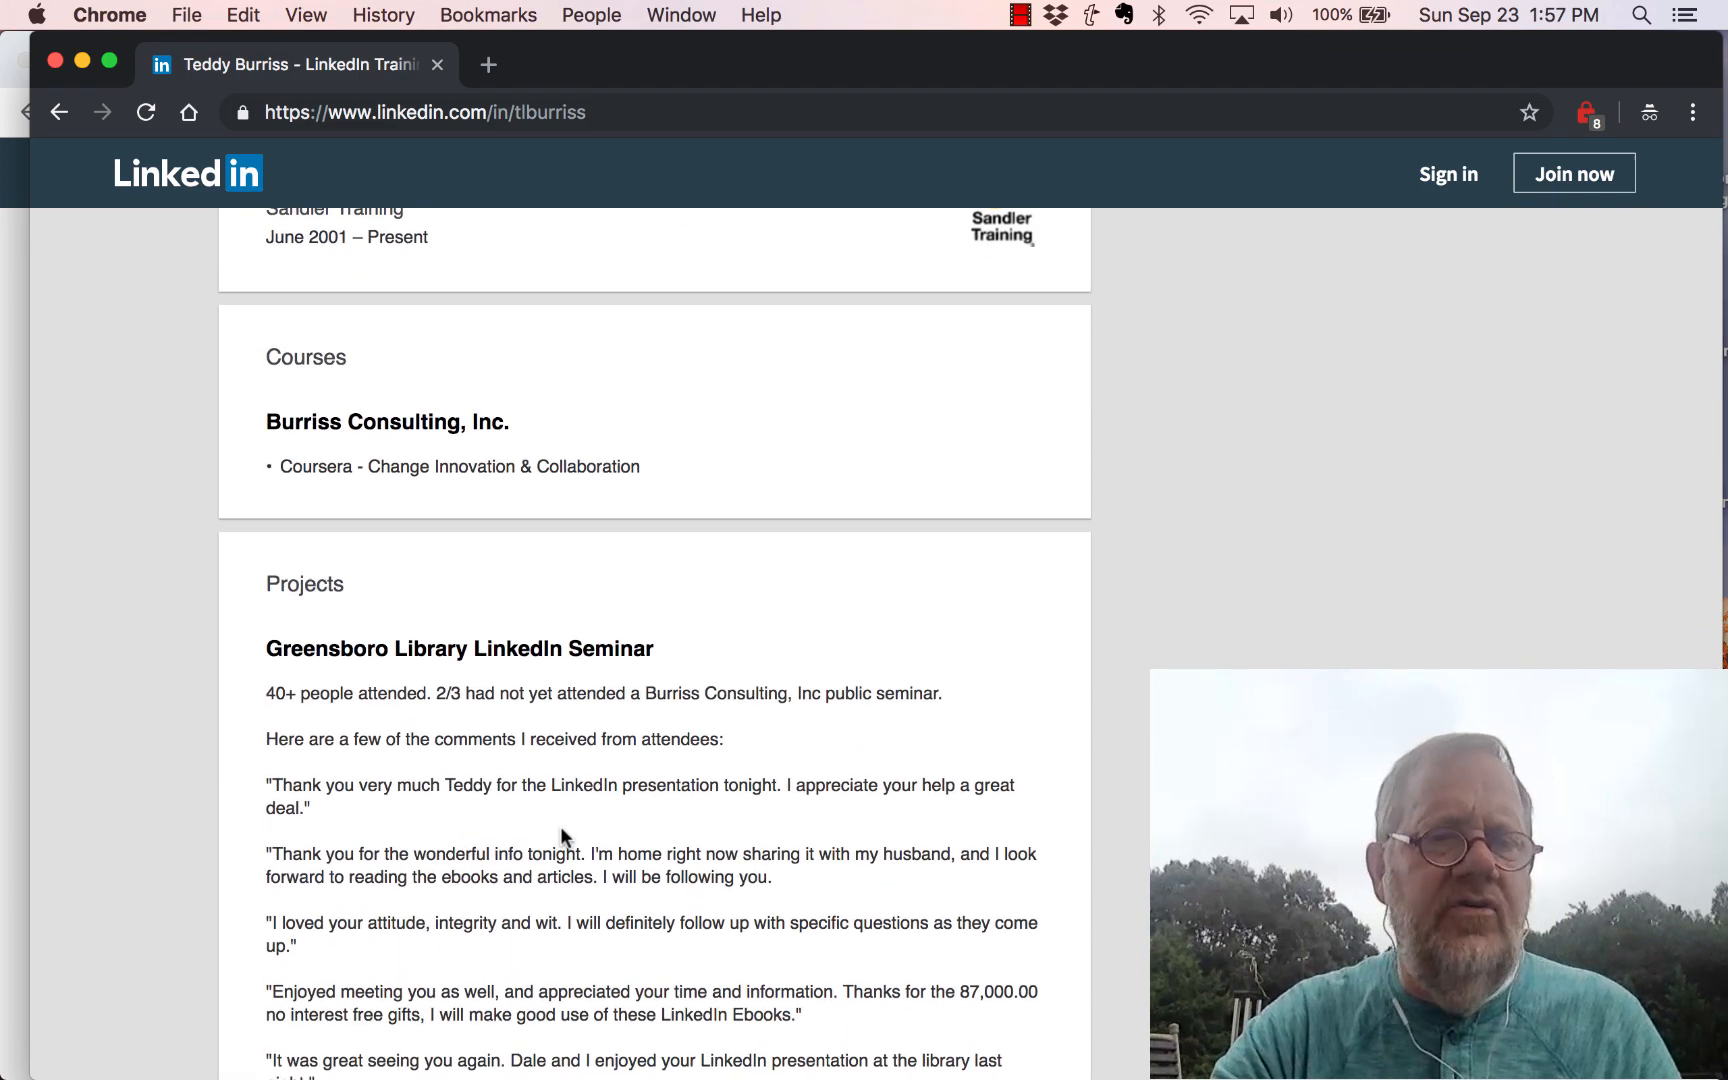
{"action": "scroll", "coordinate": [562, 828], "scroll_direction": "down", "scroll_amount": 10}
{"action": "scroll", "coordinate": [562, 828], "scroll_direction": "up", "scroll_amount": 2}
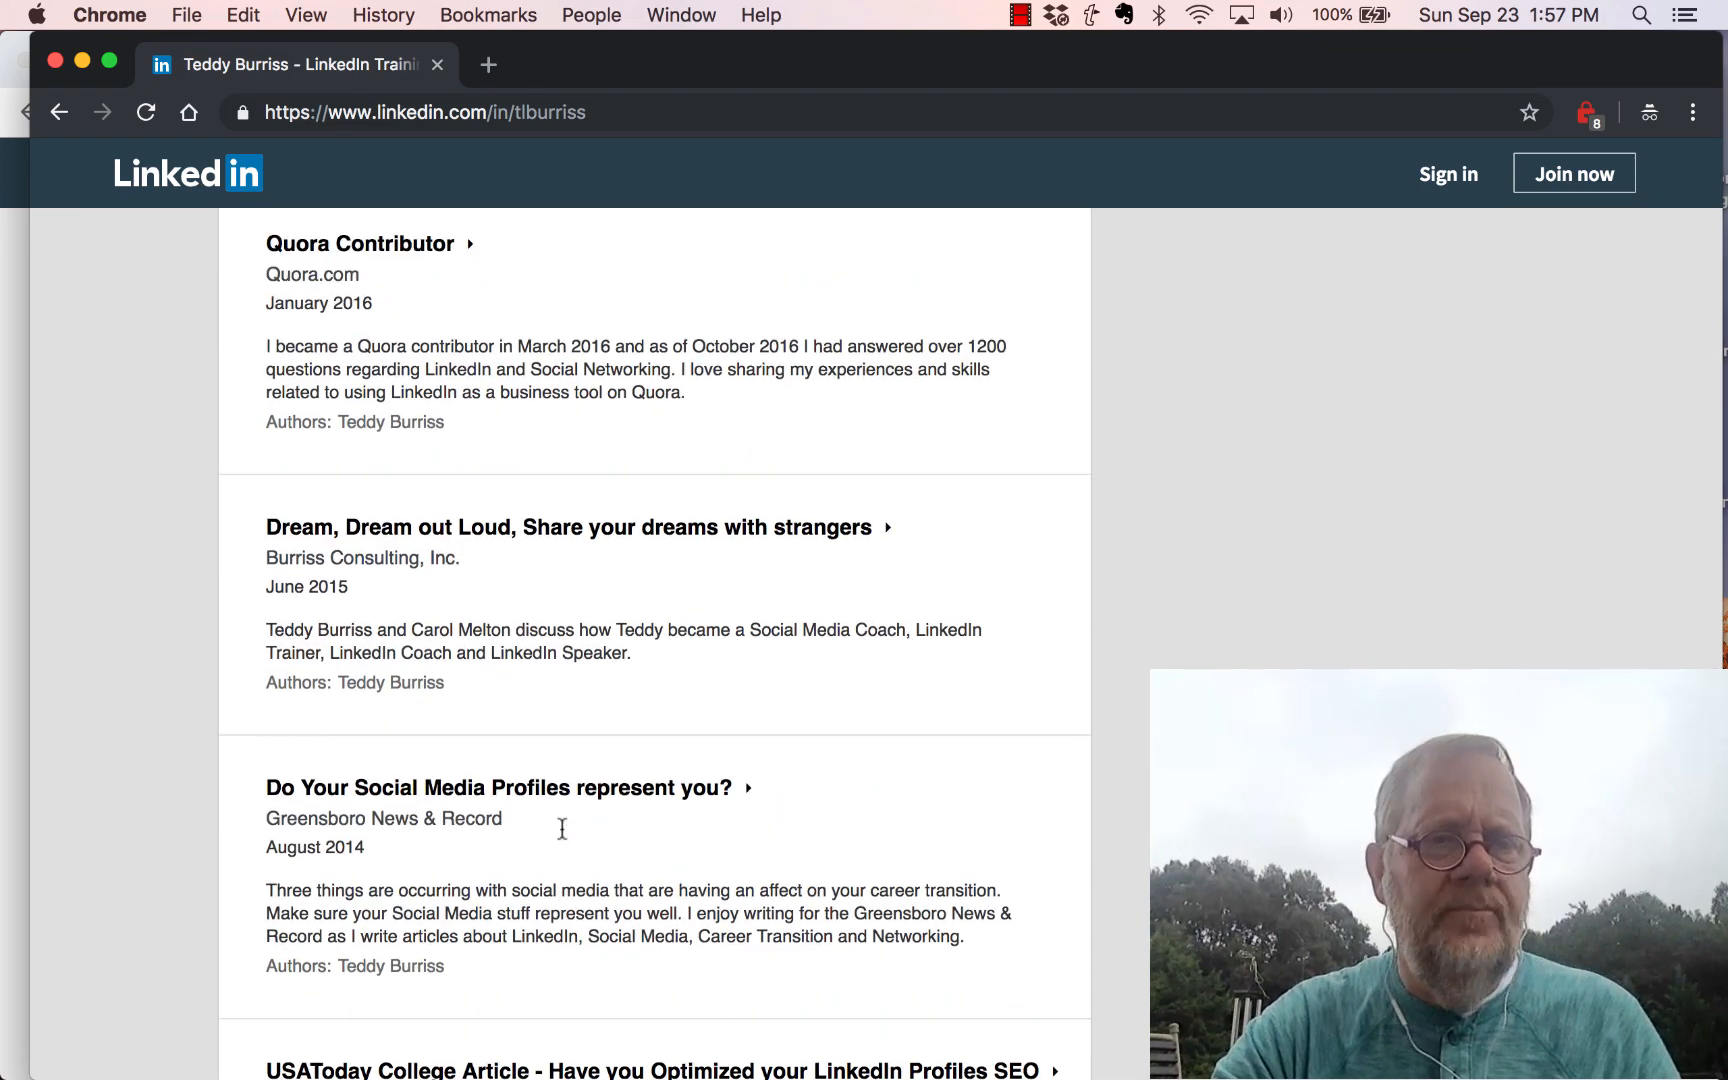
{"action": "scroll", "coordinate": [591, 779], "scroll_direction": "down", "scroll_amount": 19}
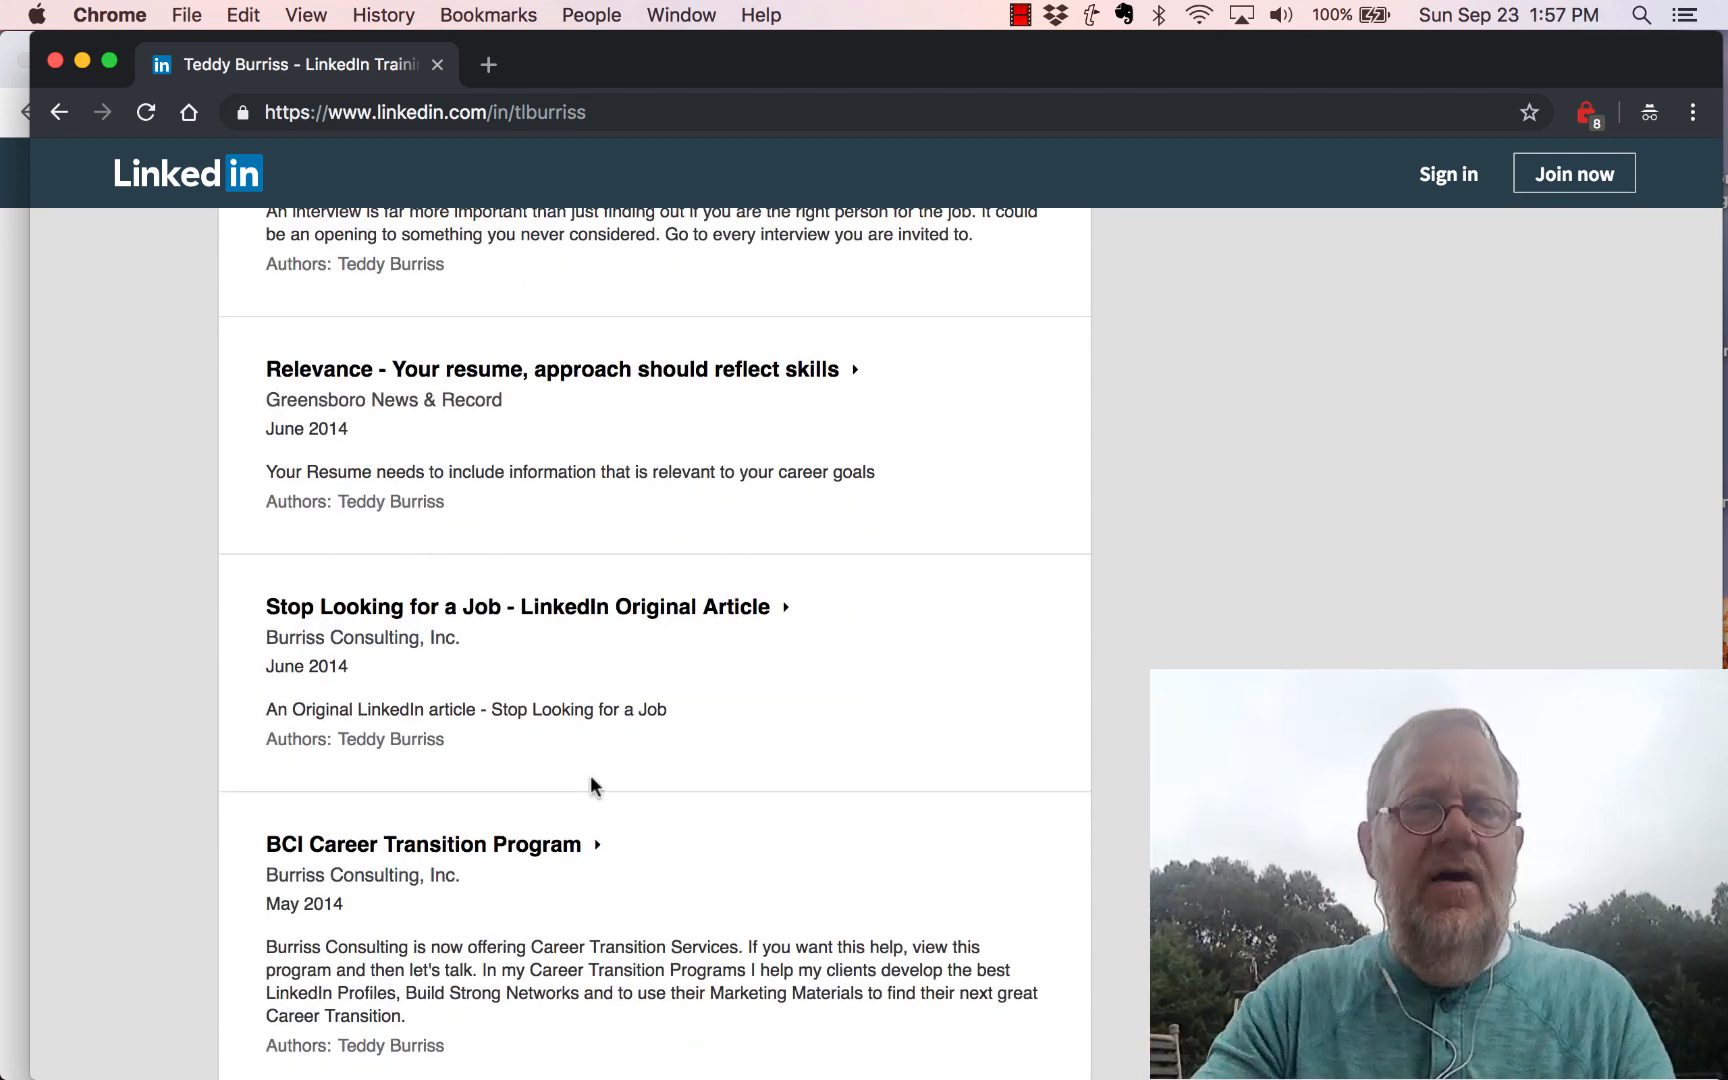
{"action": "left_click", "coordinate": [59, 114]}
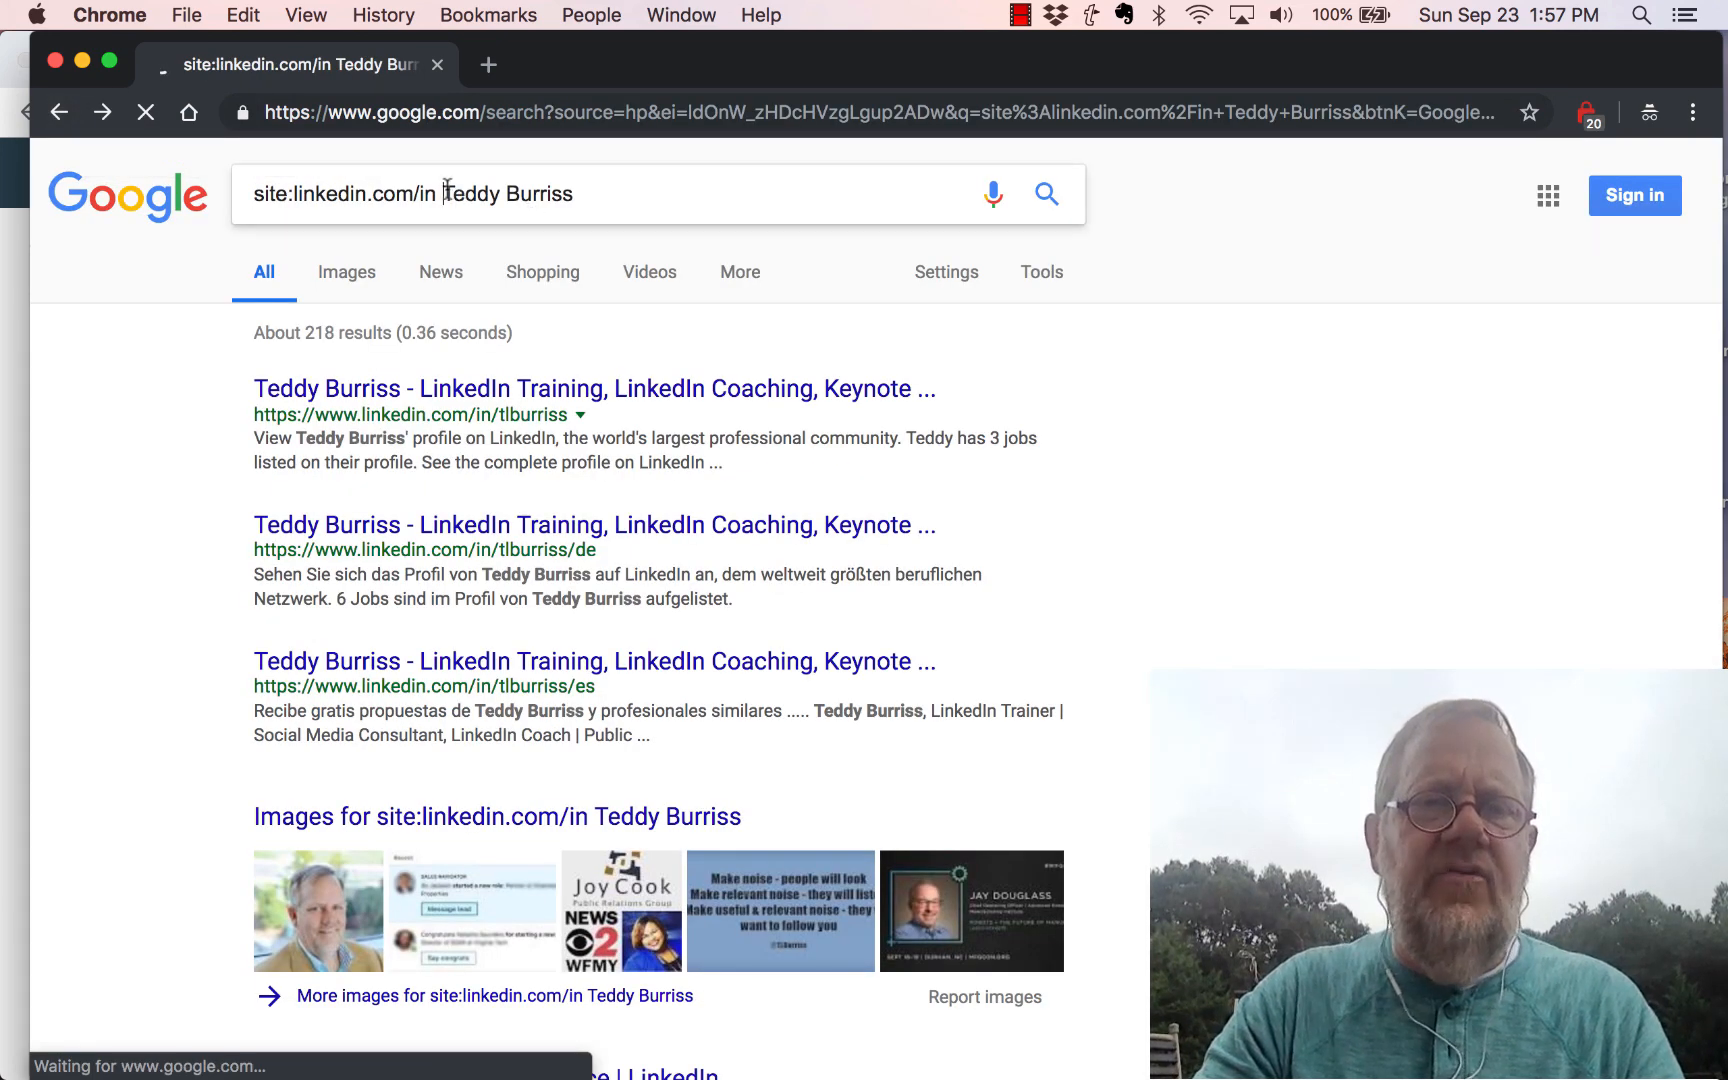
Step: Search site:linkedin.com/in with another member's name, open the first profile, then close the incognito window
{"action": "left_click_drag", "start_coordinate": [445, 190], "coordinate": [592, 189]}
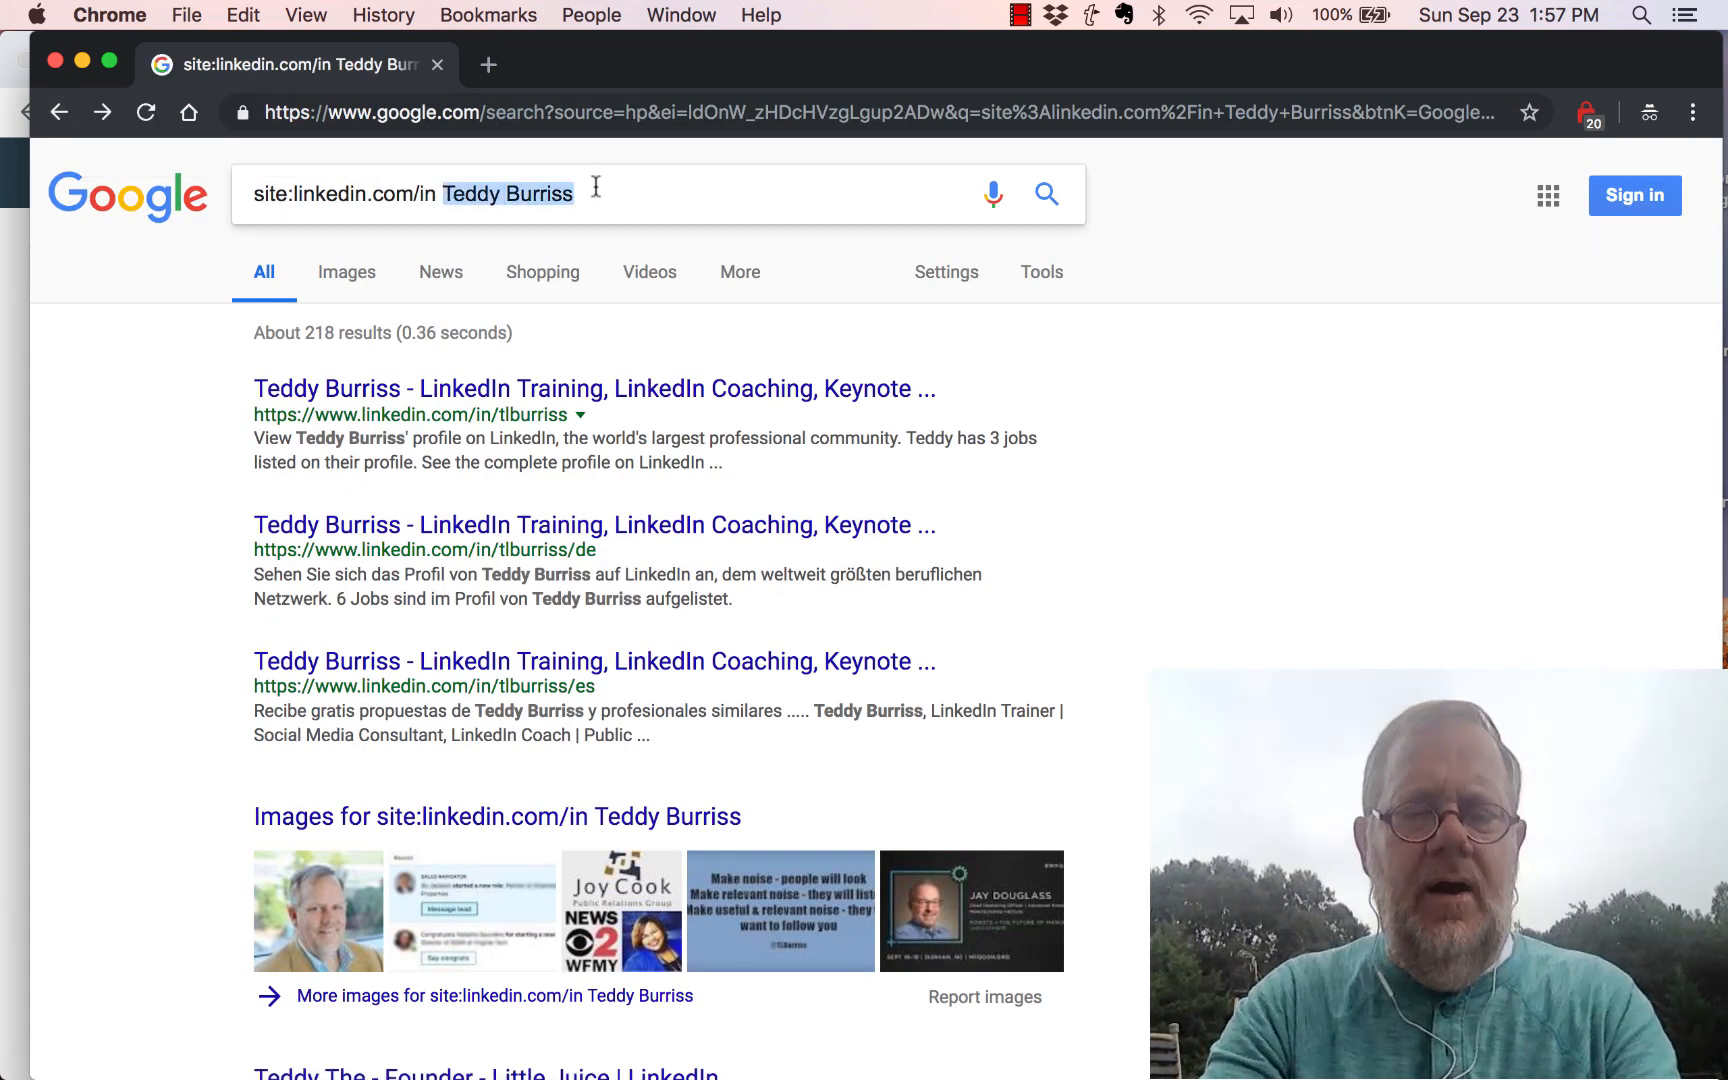
{"action": "key", "text": "Return"}
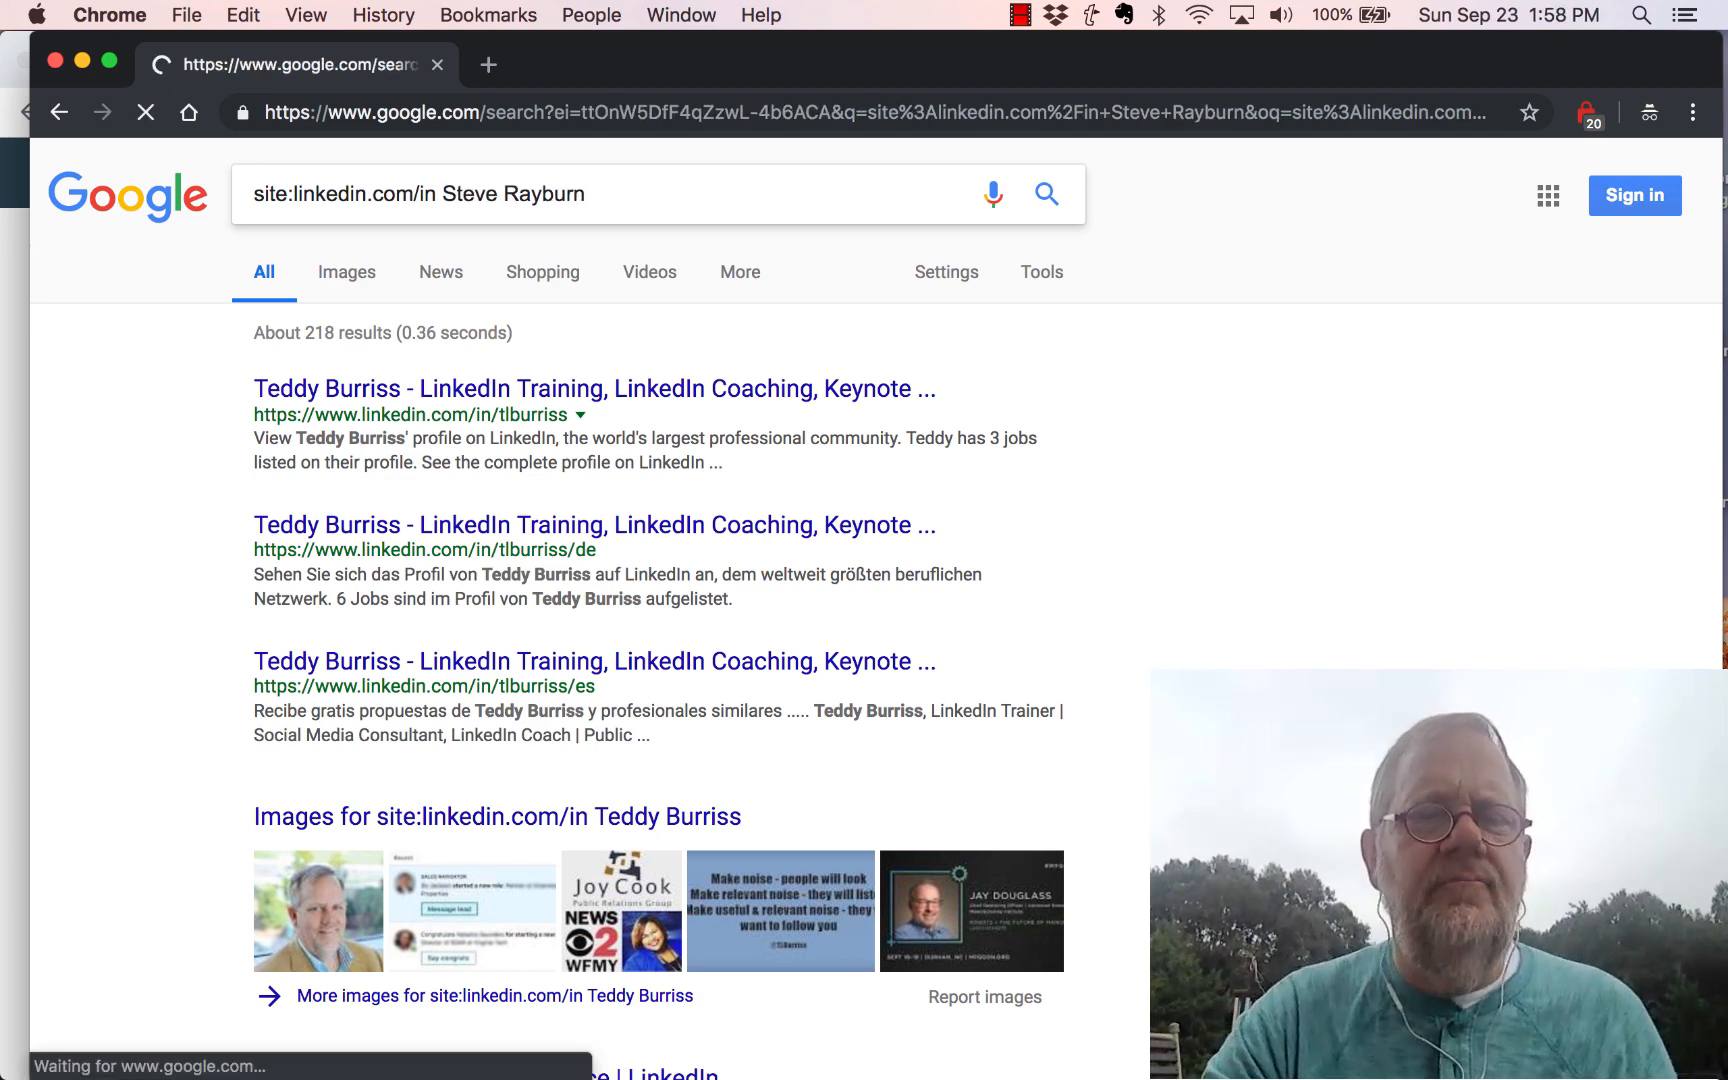
{"action": "left_click", "coordinate": [350, 392]}
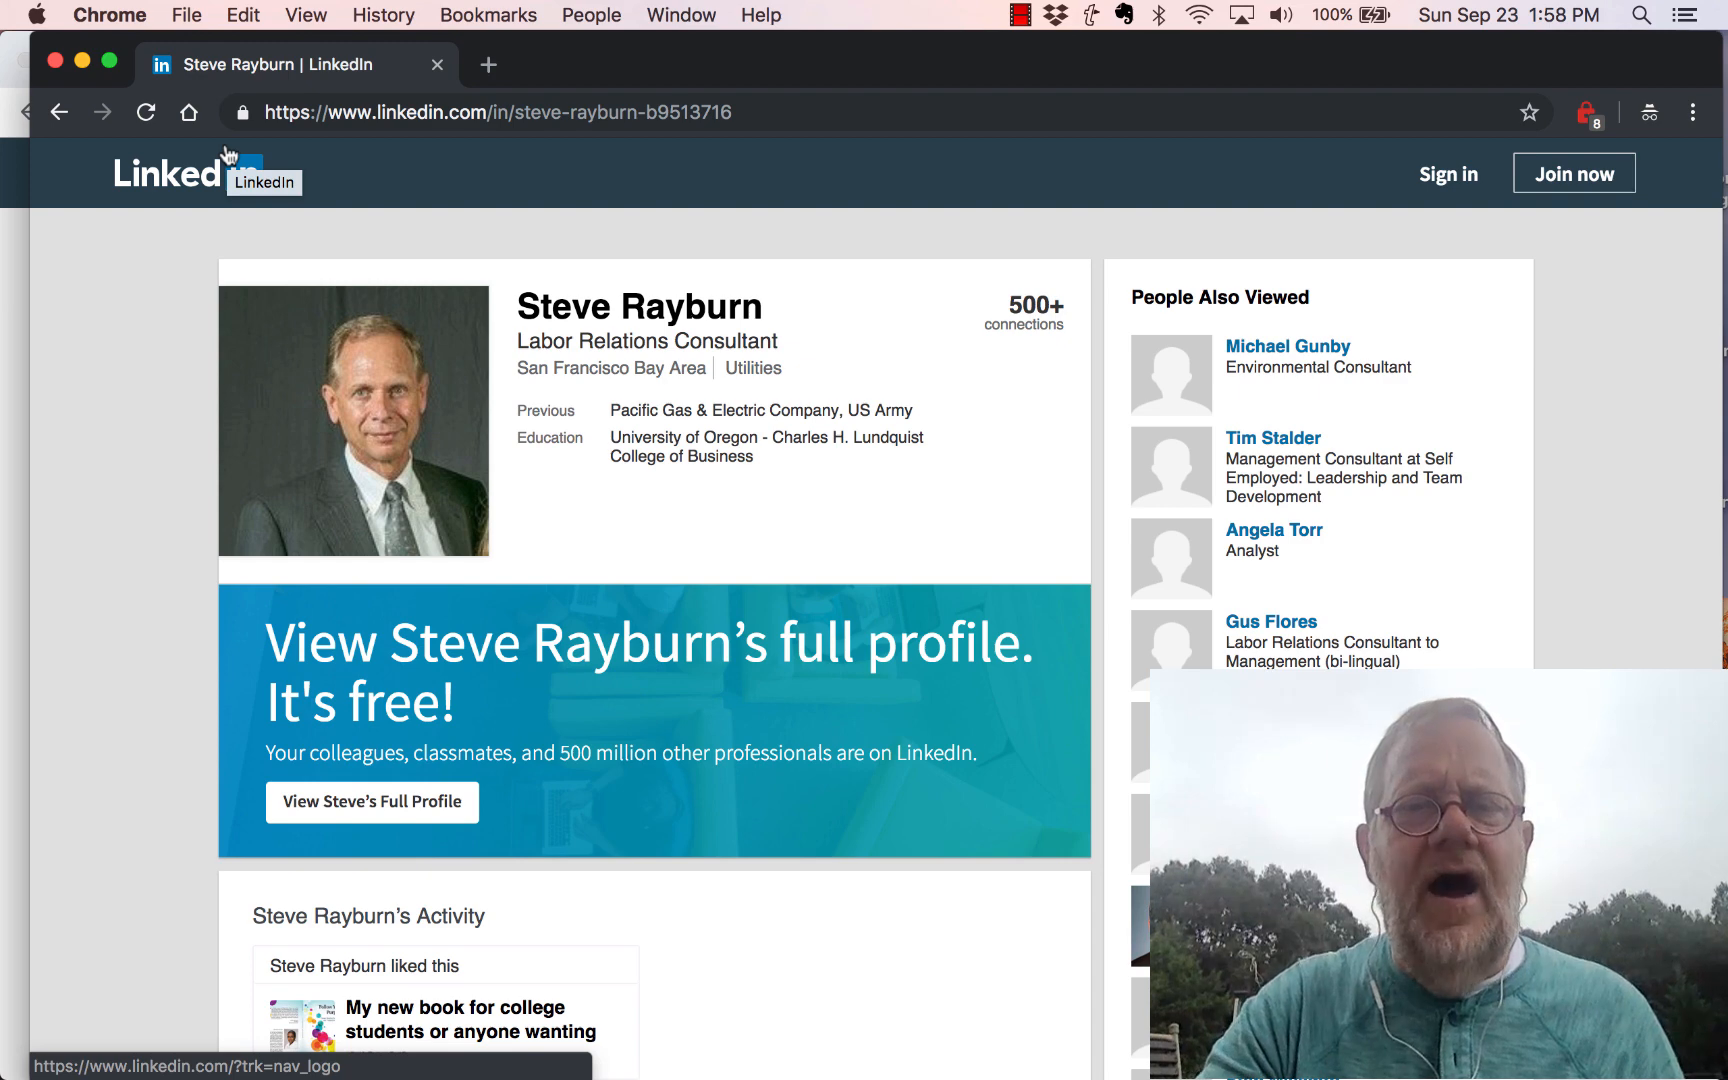
{"action": "left_click", "coordinate": [56, 62]}
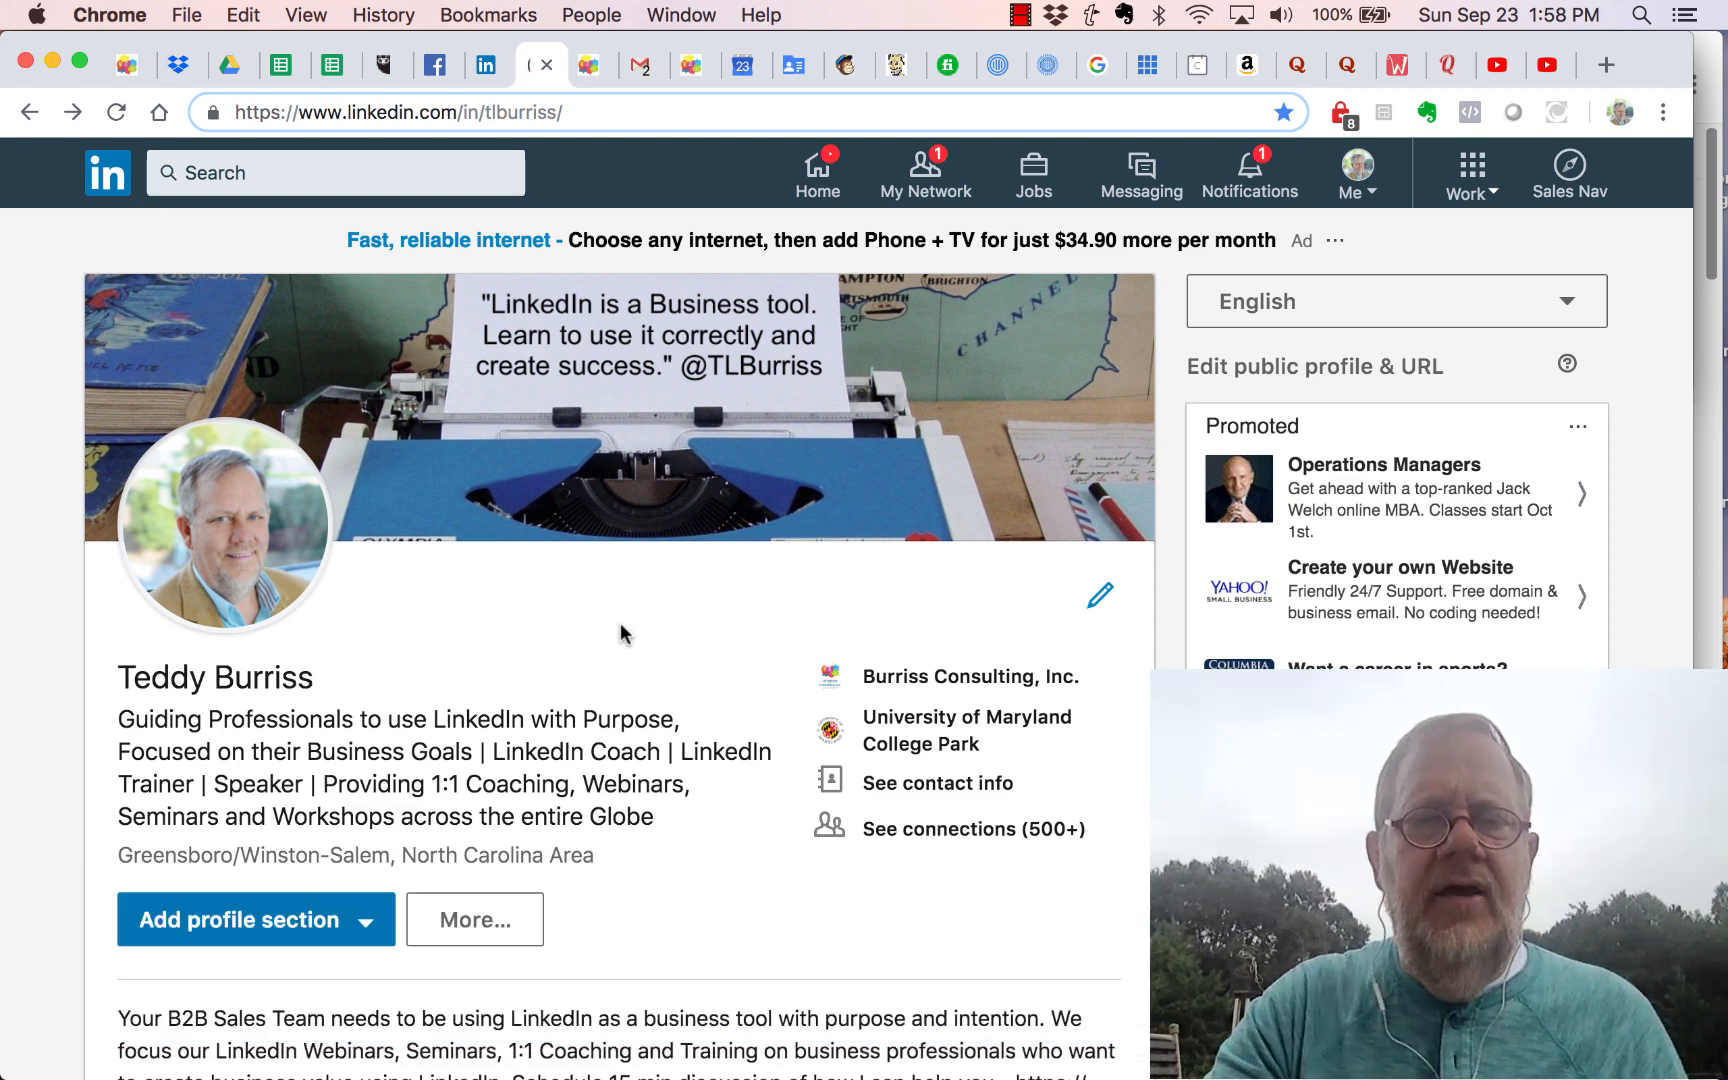
Step: Save the profile via More > Save to PDF and open the downloaded Profile (4).pdf
{"action": "scroll", "coordinate": [620, 624], "scroll_direction": "down", "scroll_amount": 2}
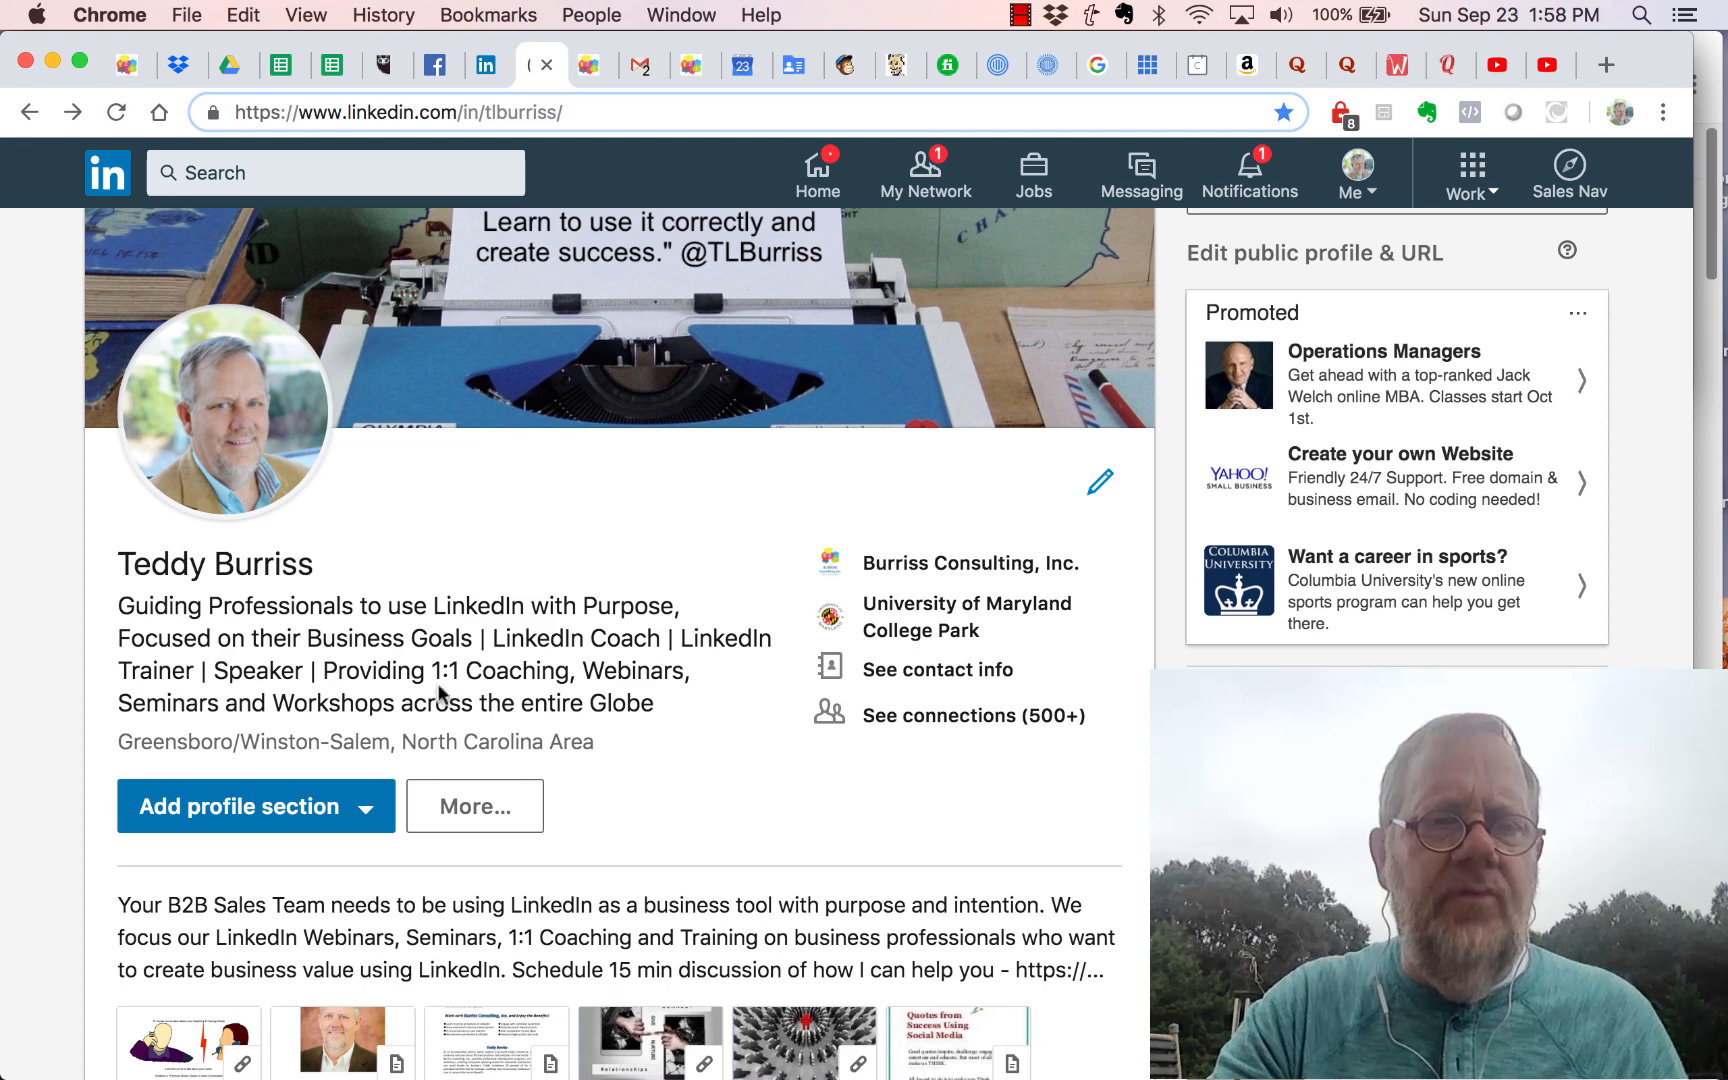
{"action": "left_click", "coordinate": [469, 807]}
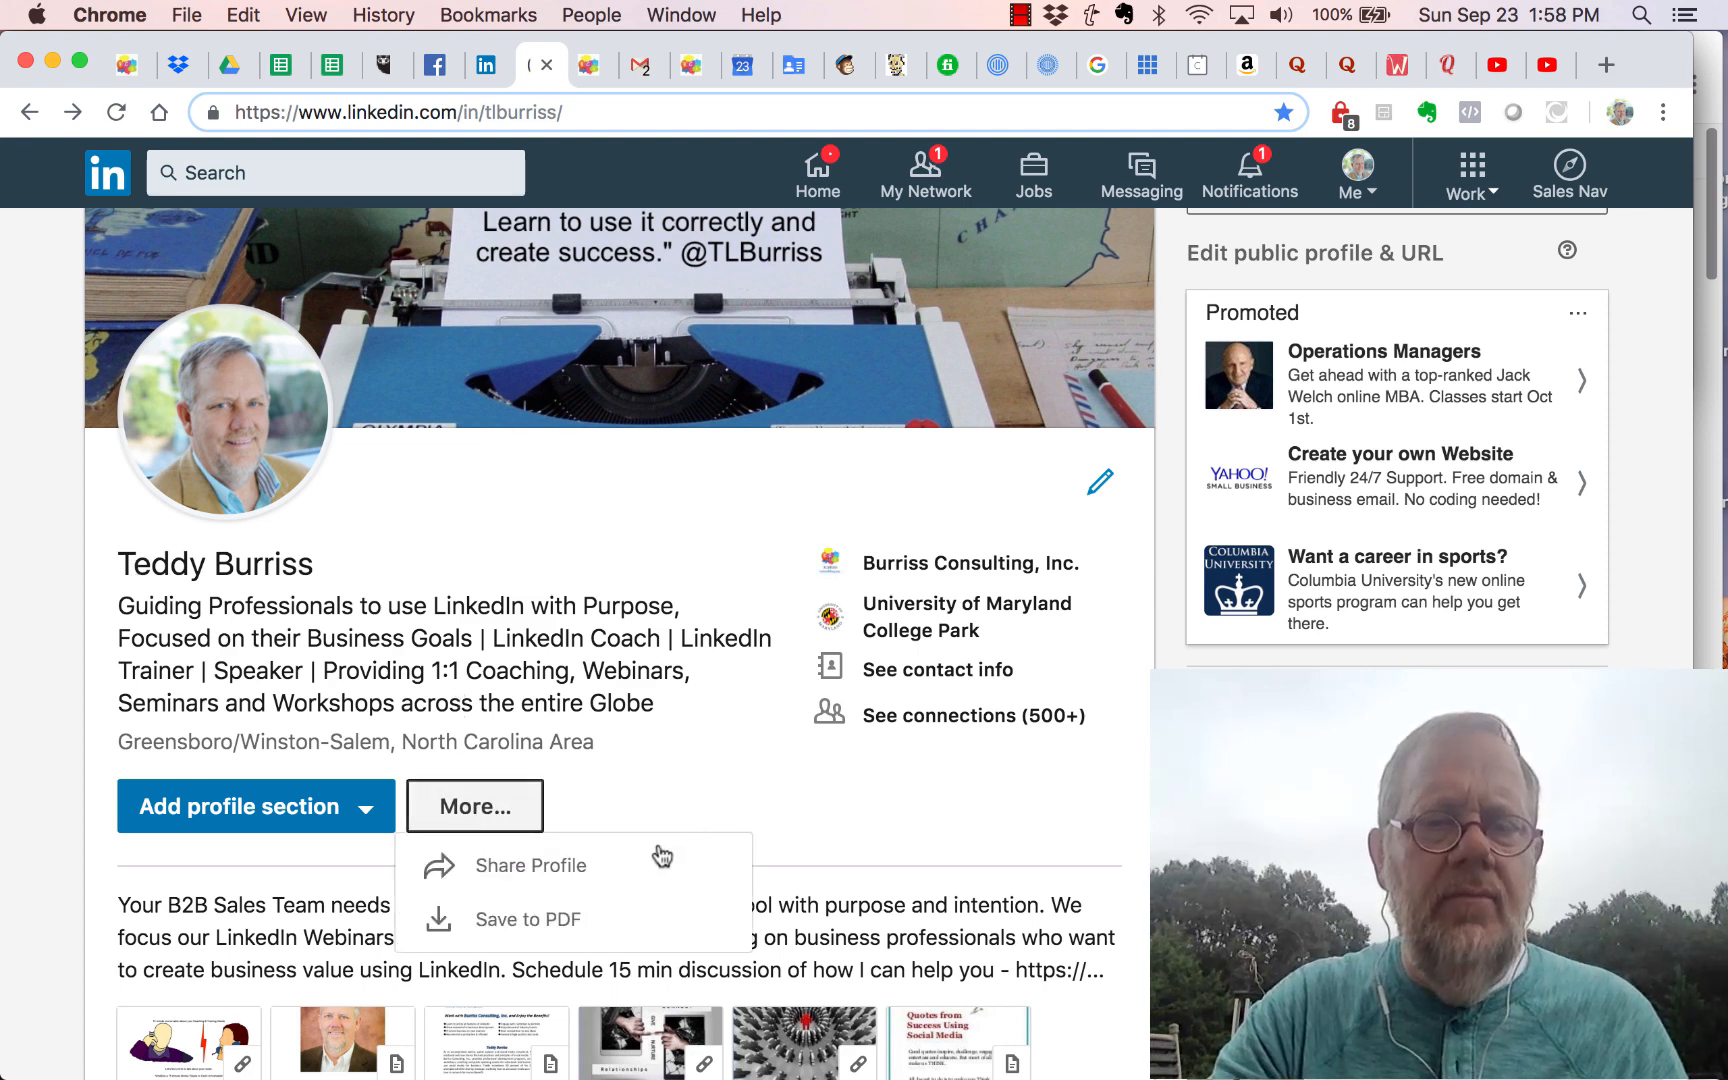
{"action": "left_click", "coordinate": [503, 921]}
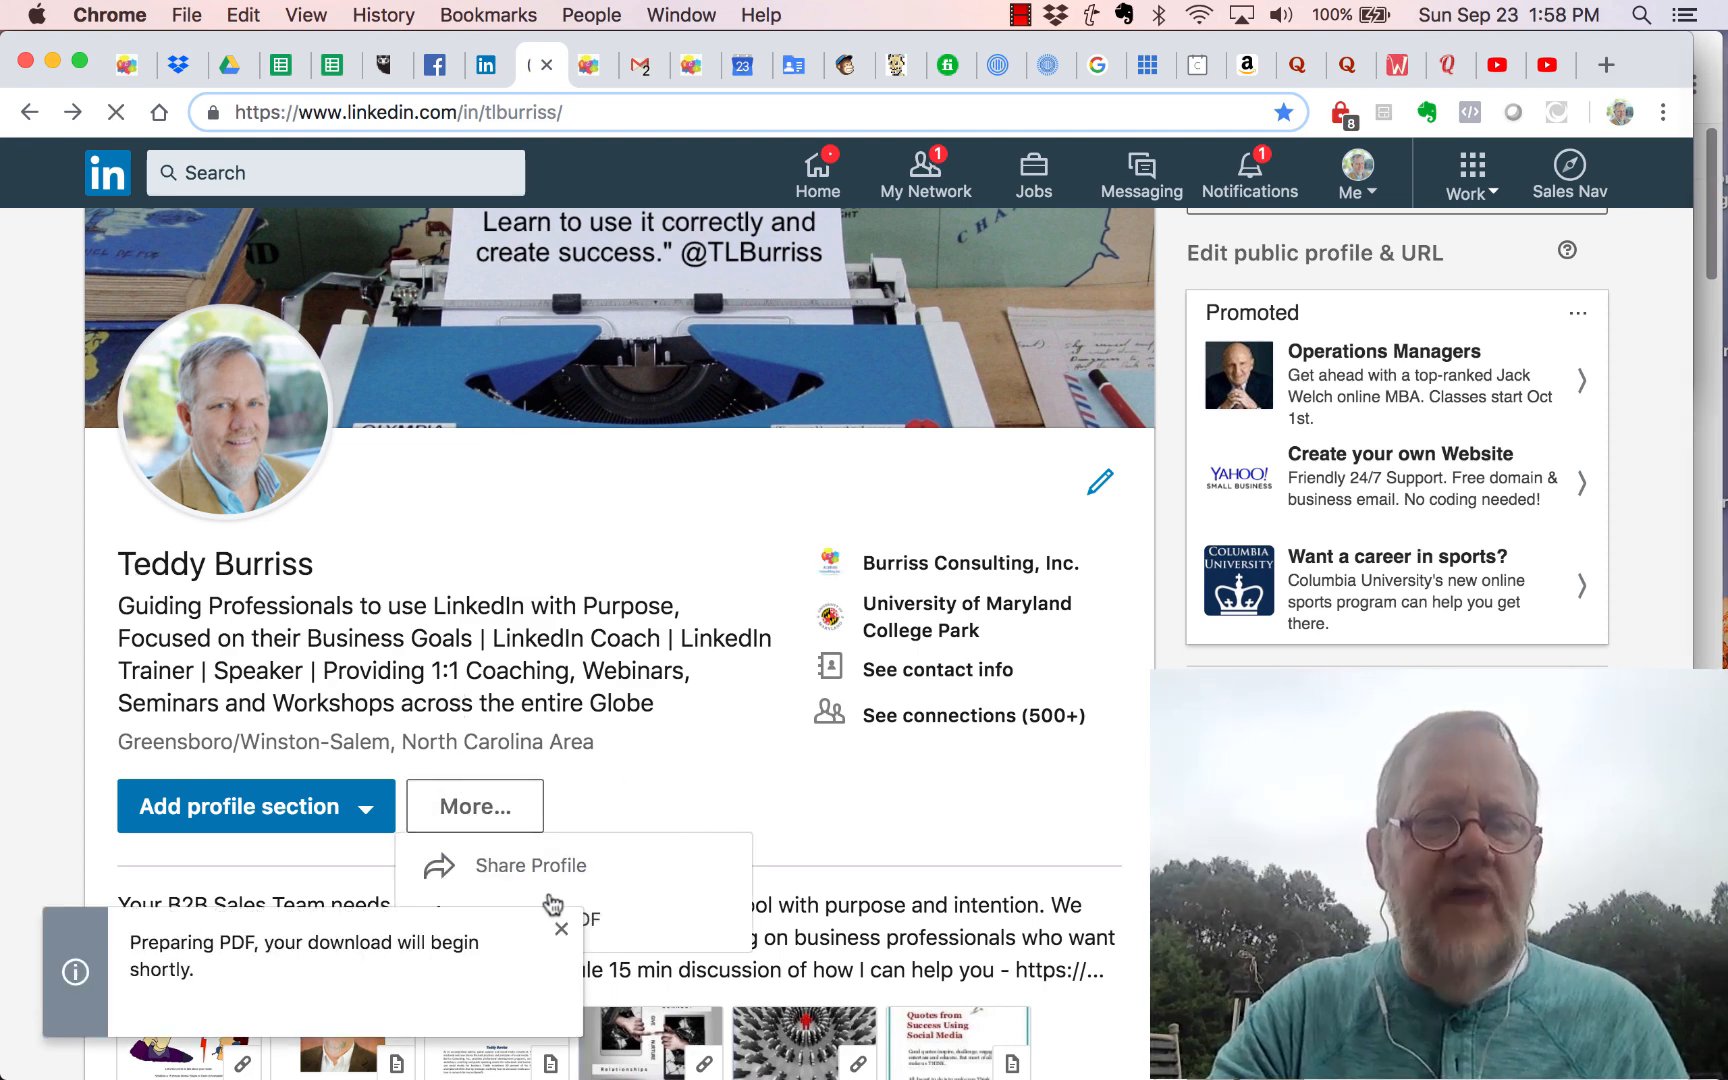
{"action": "scroll", "coordinate": [639, 728], "scroll_direction": "up", "scroll_amount": 2}
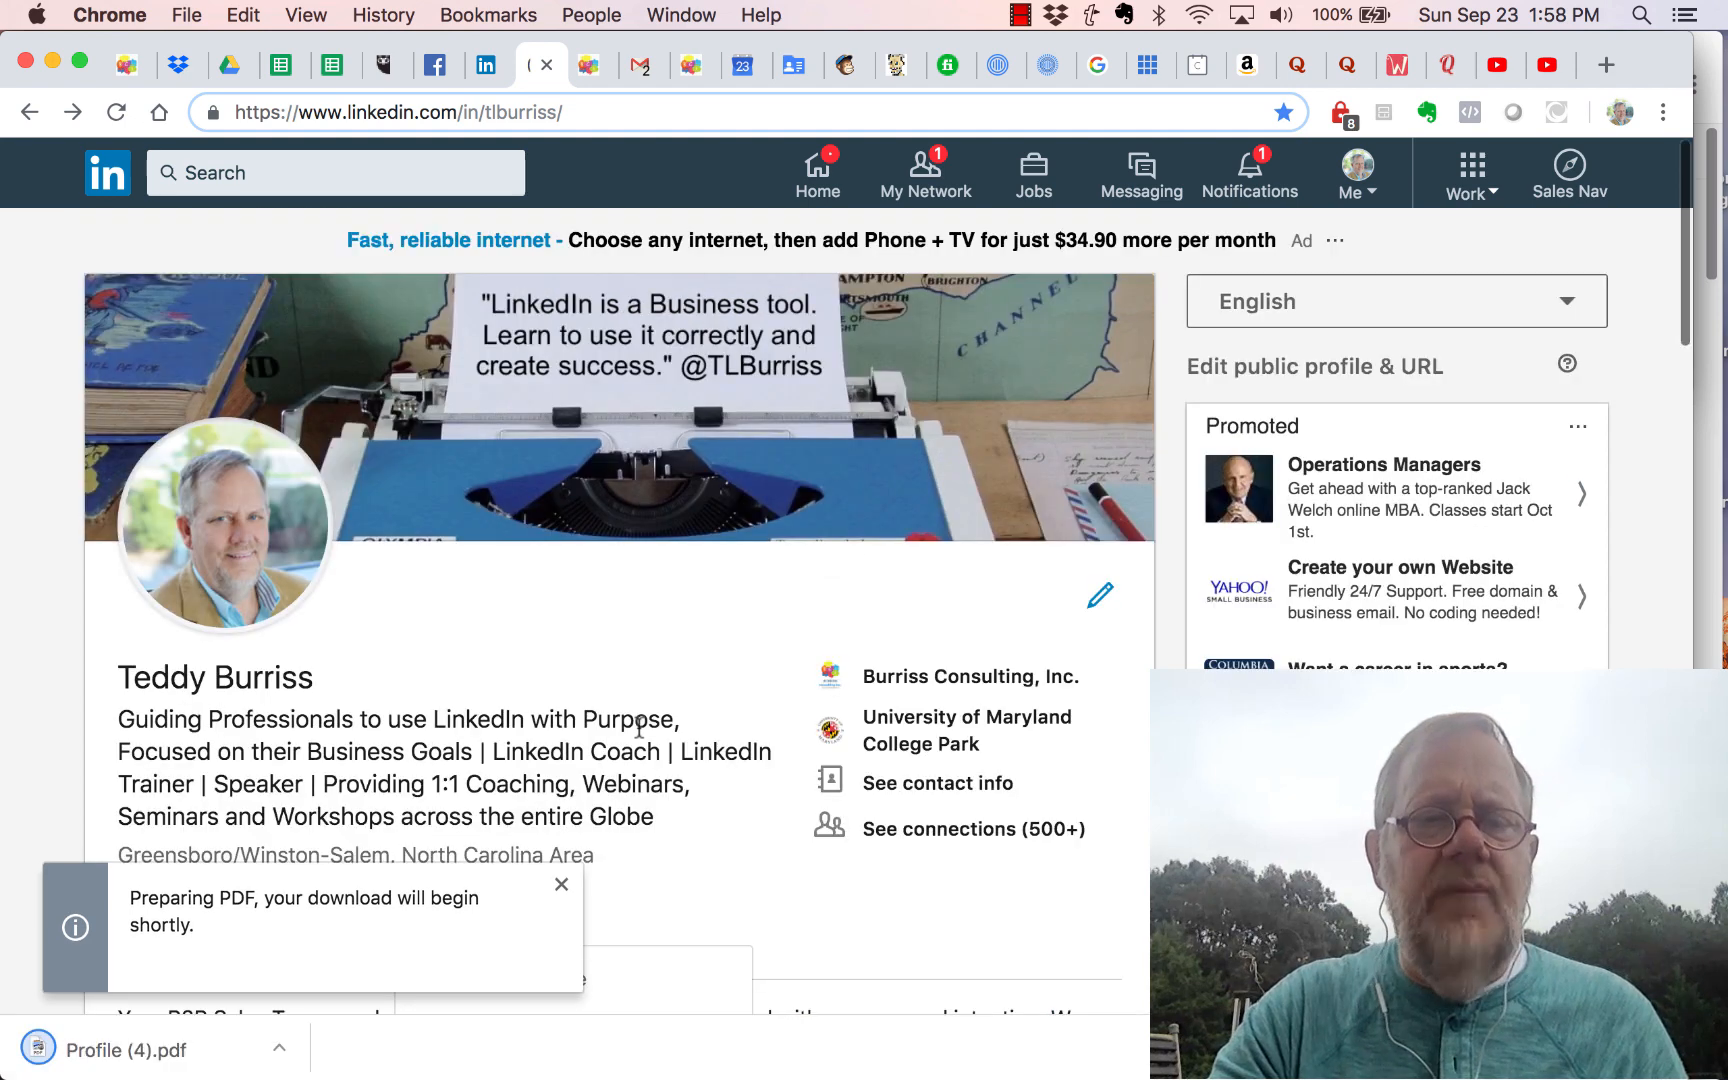
{"action": "left_click", "coordinate": [124, 1060]}
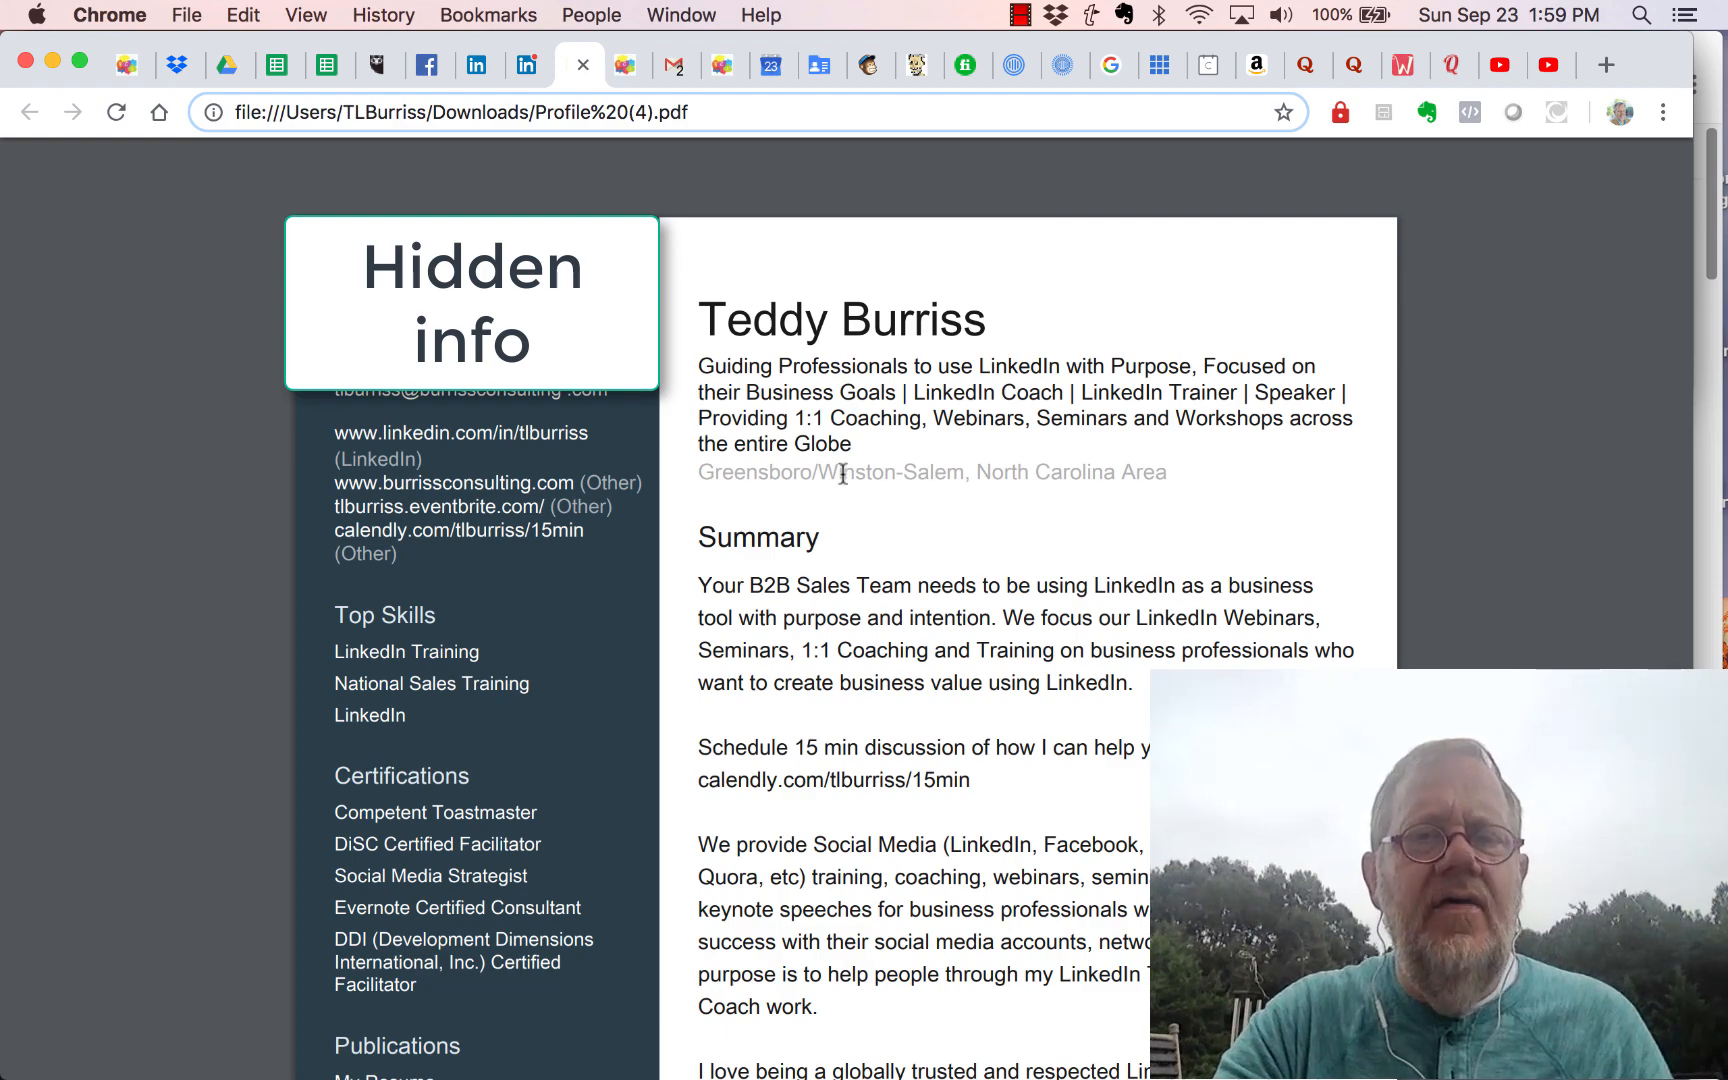
Step: Scroll through the six-page Profile (4).pdf down to Education, then close the PDF tab
{"action": "scroll", "coordinate": [916, 692], "scroll_direction": "down", "scroll_amount": 10}
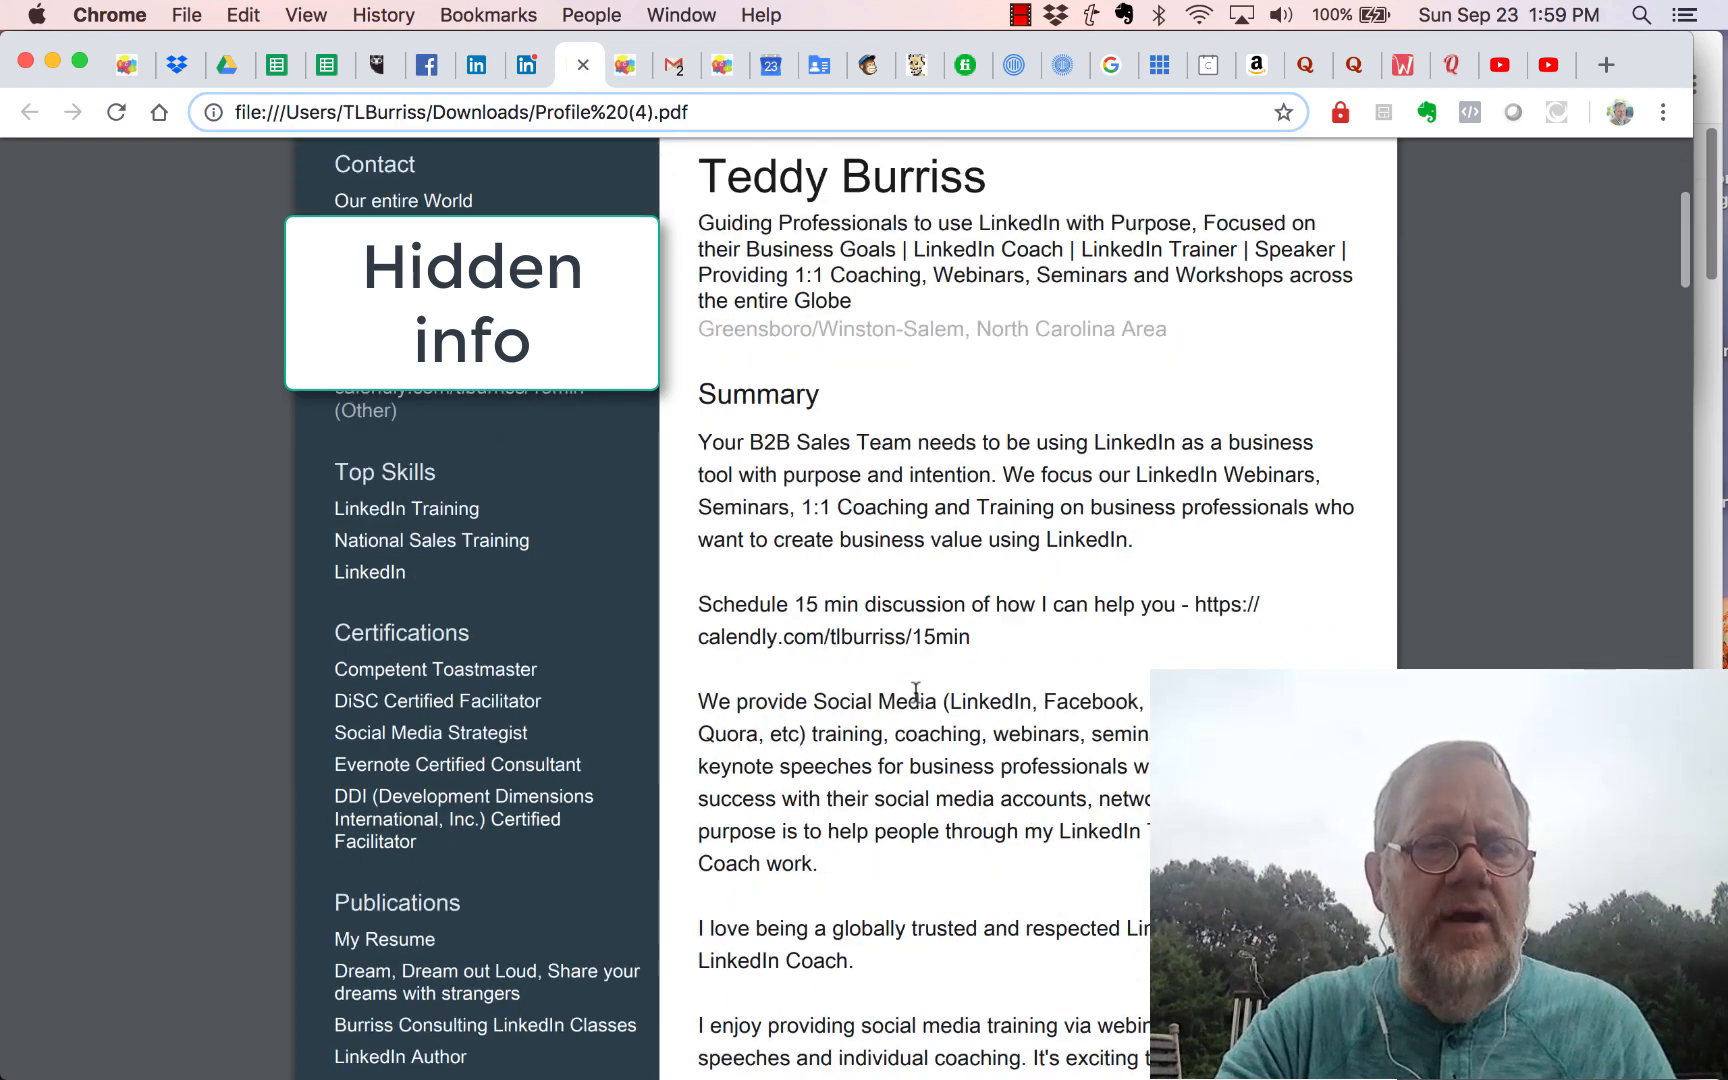
{"action": "scroll", "coordinate": [916, 692], "scroll_direction": "down", "scroll_amount": 20}
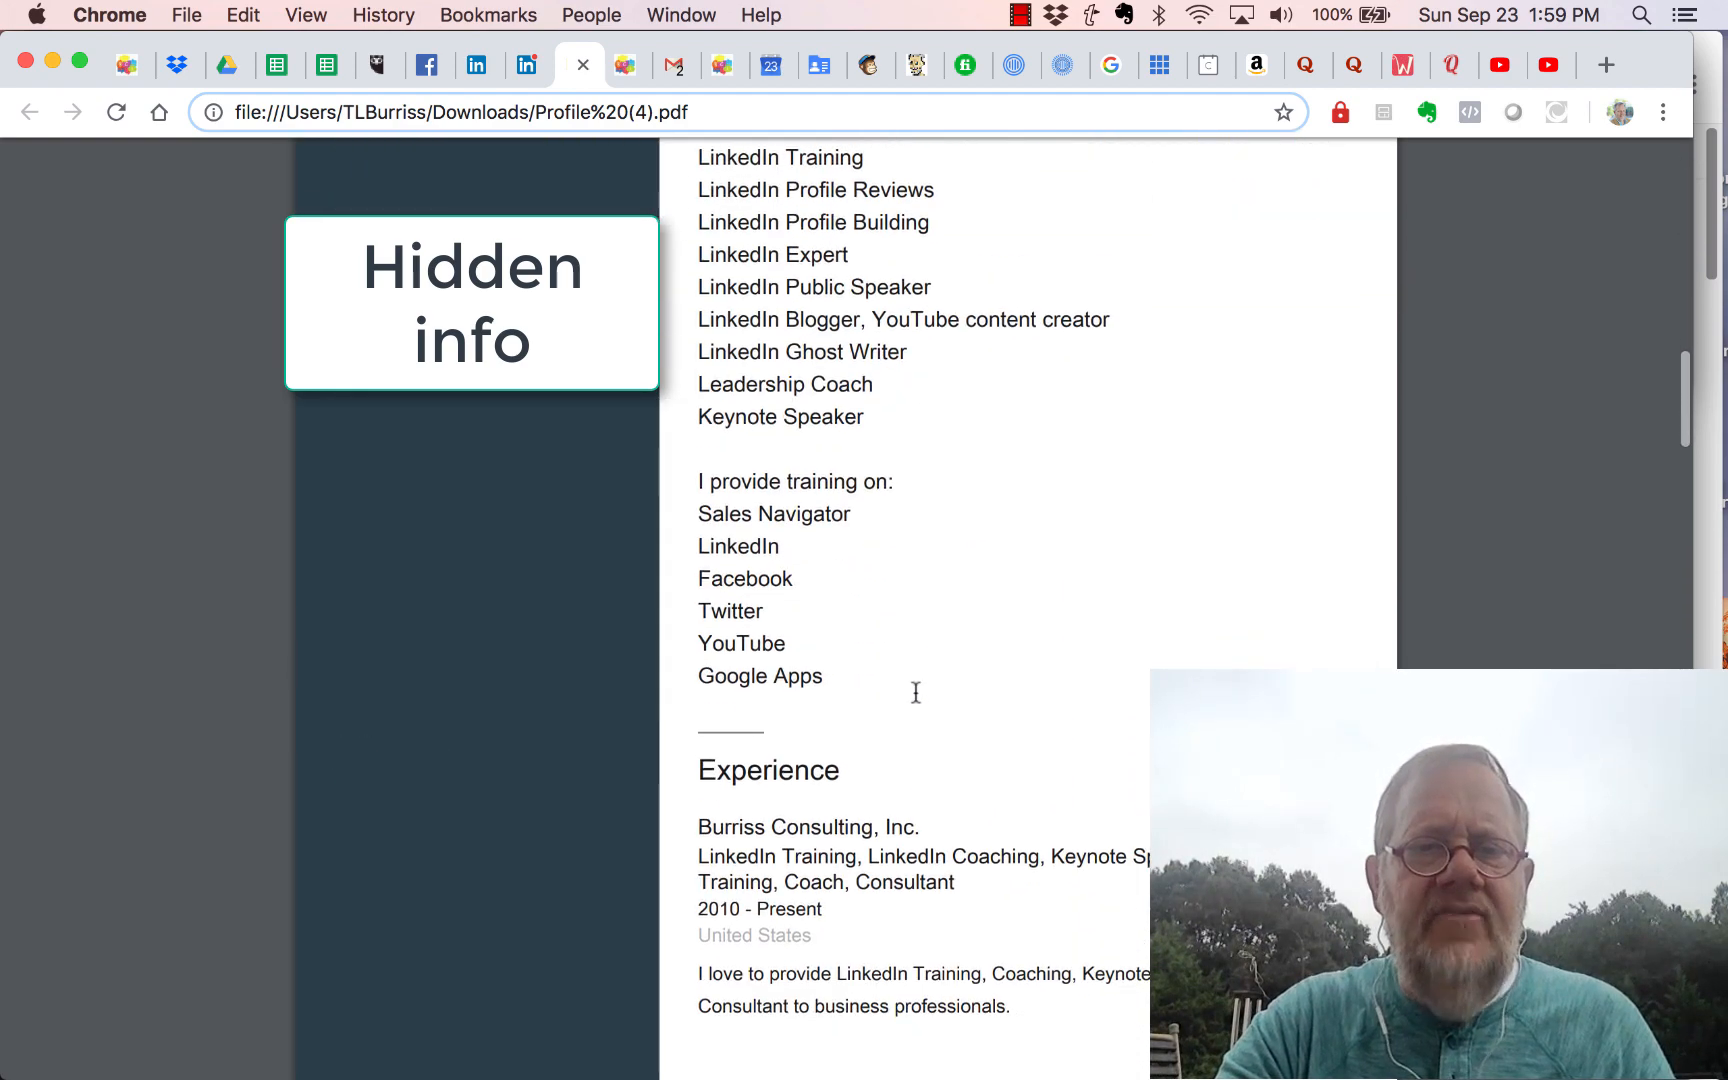
{"action": "scroll", "coordinate": [916, 692], "scroll_direction": "down", "scroll_amount": 20}
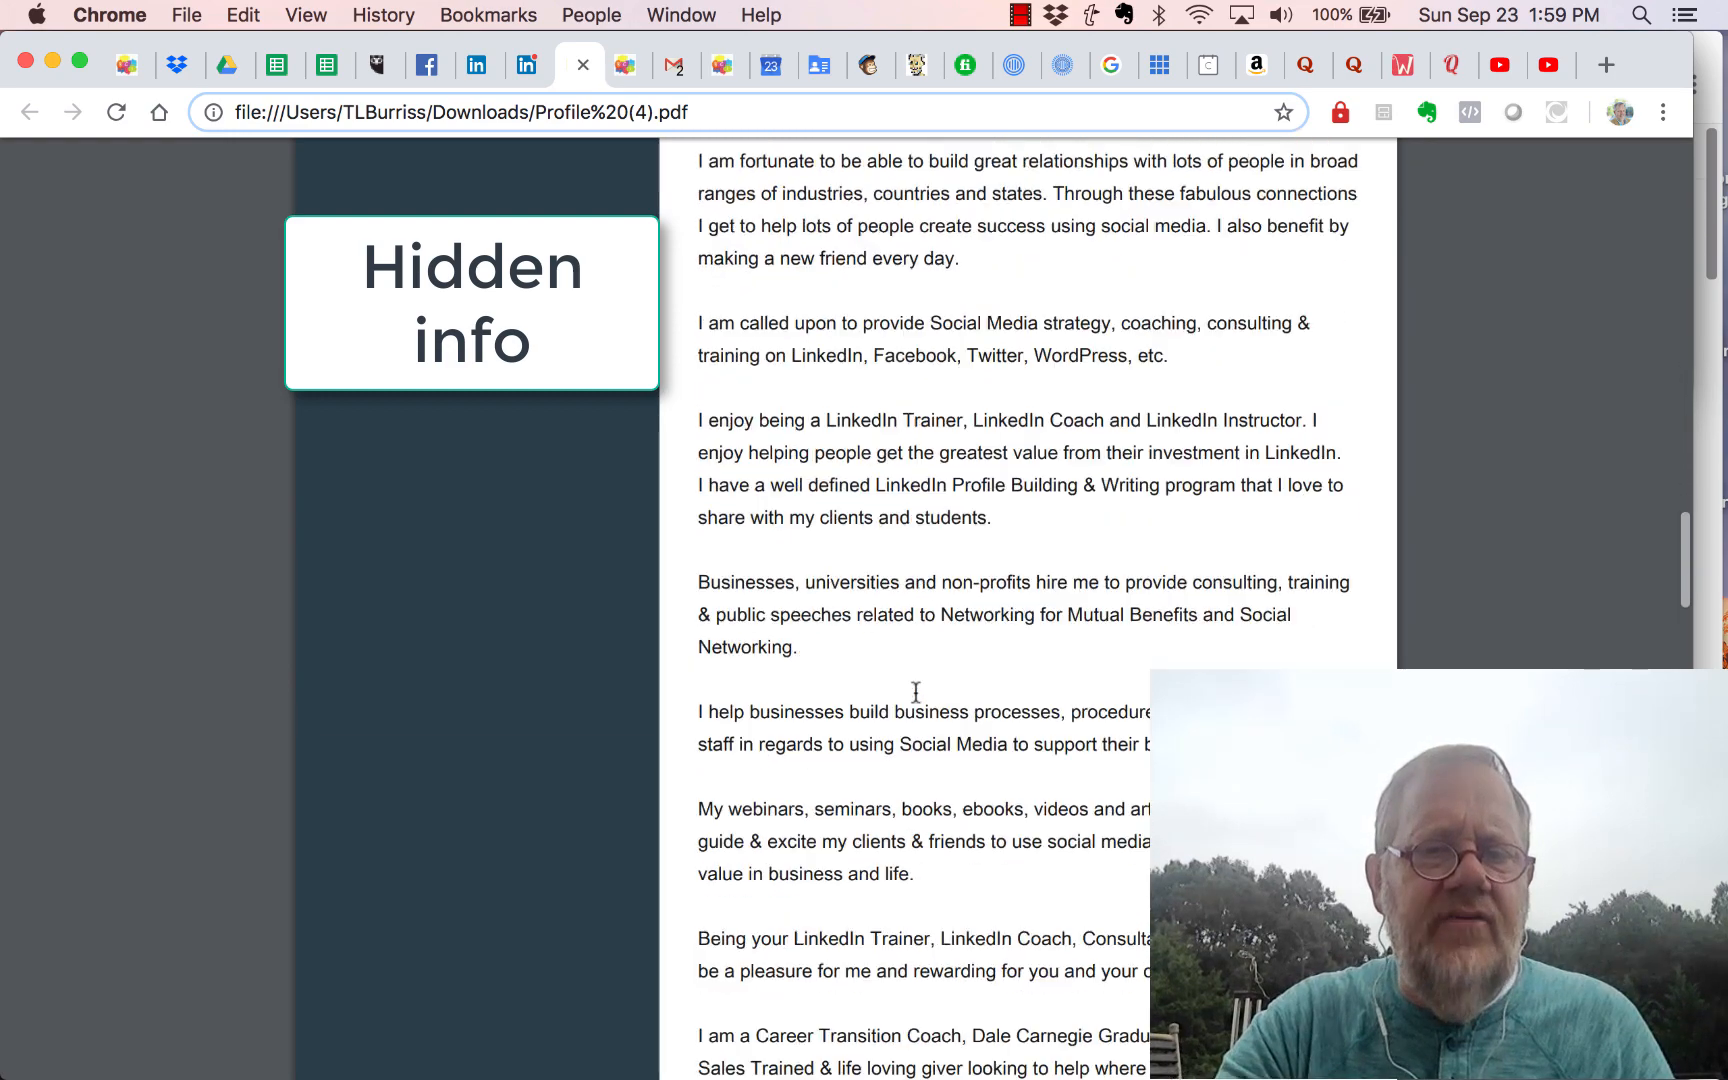
{"action": "scroll", "coordinate": [916, 692], "scroll_direction": "down", "scroll_amount": 1}
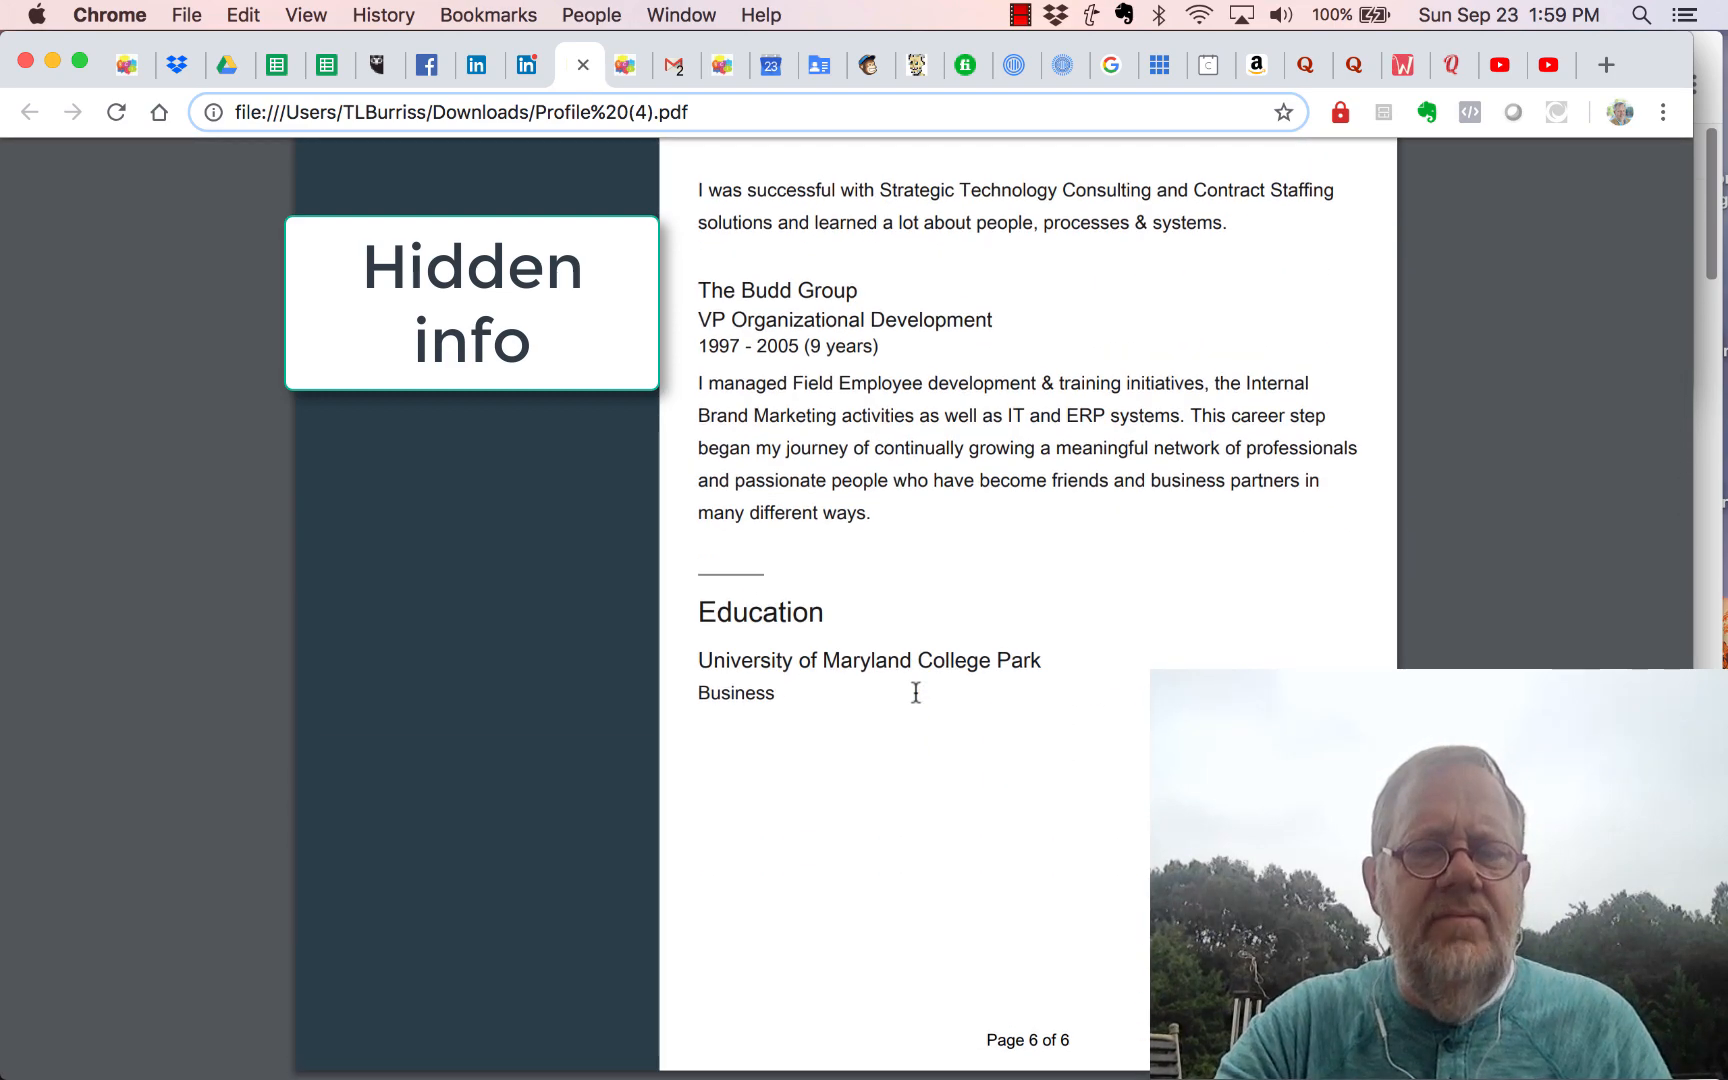
{"action": "scroll", "coordinate": [916, 692], "scroll_direction": "up", "scroll_amount": 5}
{"action": "scroll", "coordinate": [916, 692], "scroll_direction": "up", "scroll_amount": 2}
{"action": "scroll", "coordinate": [916, 692], "scroll_direction": "down", "scroll_amount": 5}
{"action": "scroll", "coordinate": [916, 692], "scroll_direction": "up", "scroll_amount": 20}
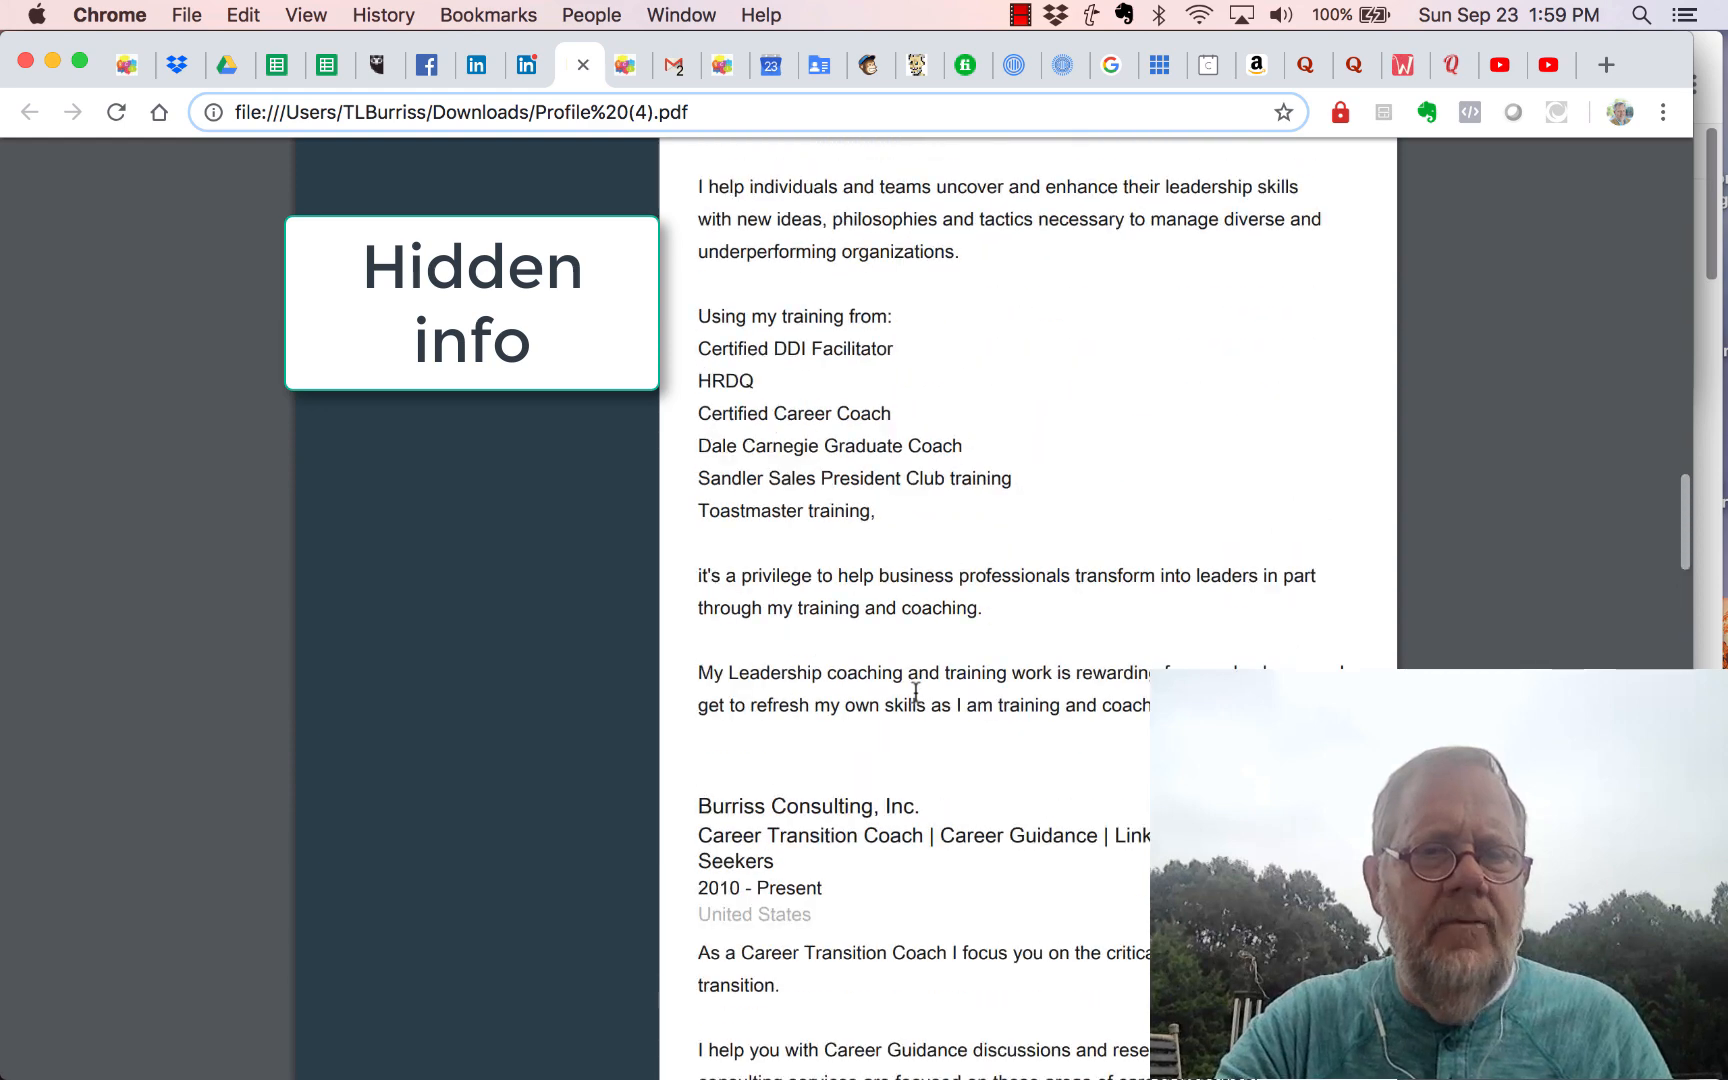
{"action": "scroll", "coordinate": [916, 692], "scroll_direction": "up", "scroll_amount": 15}
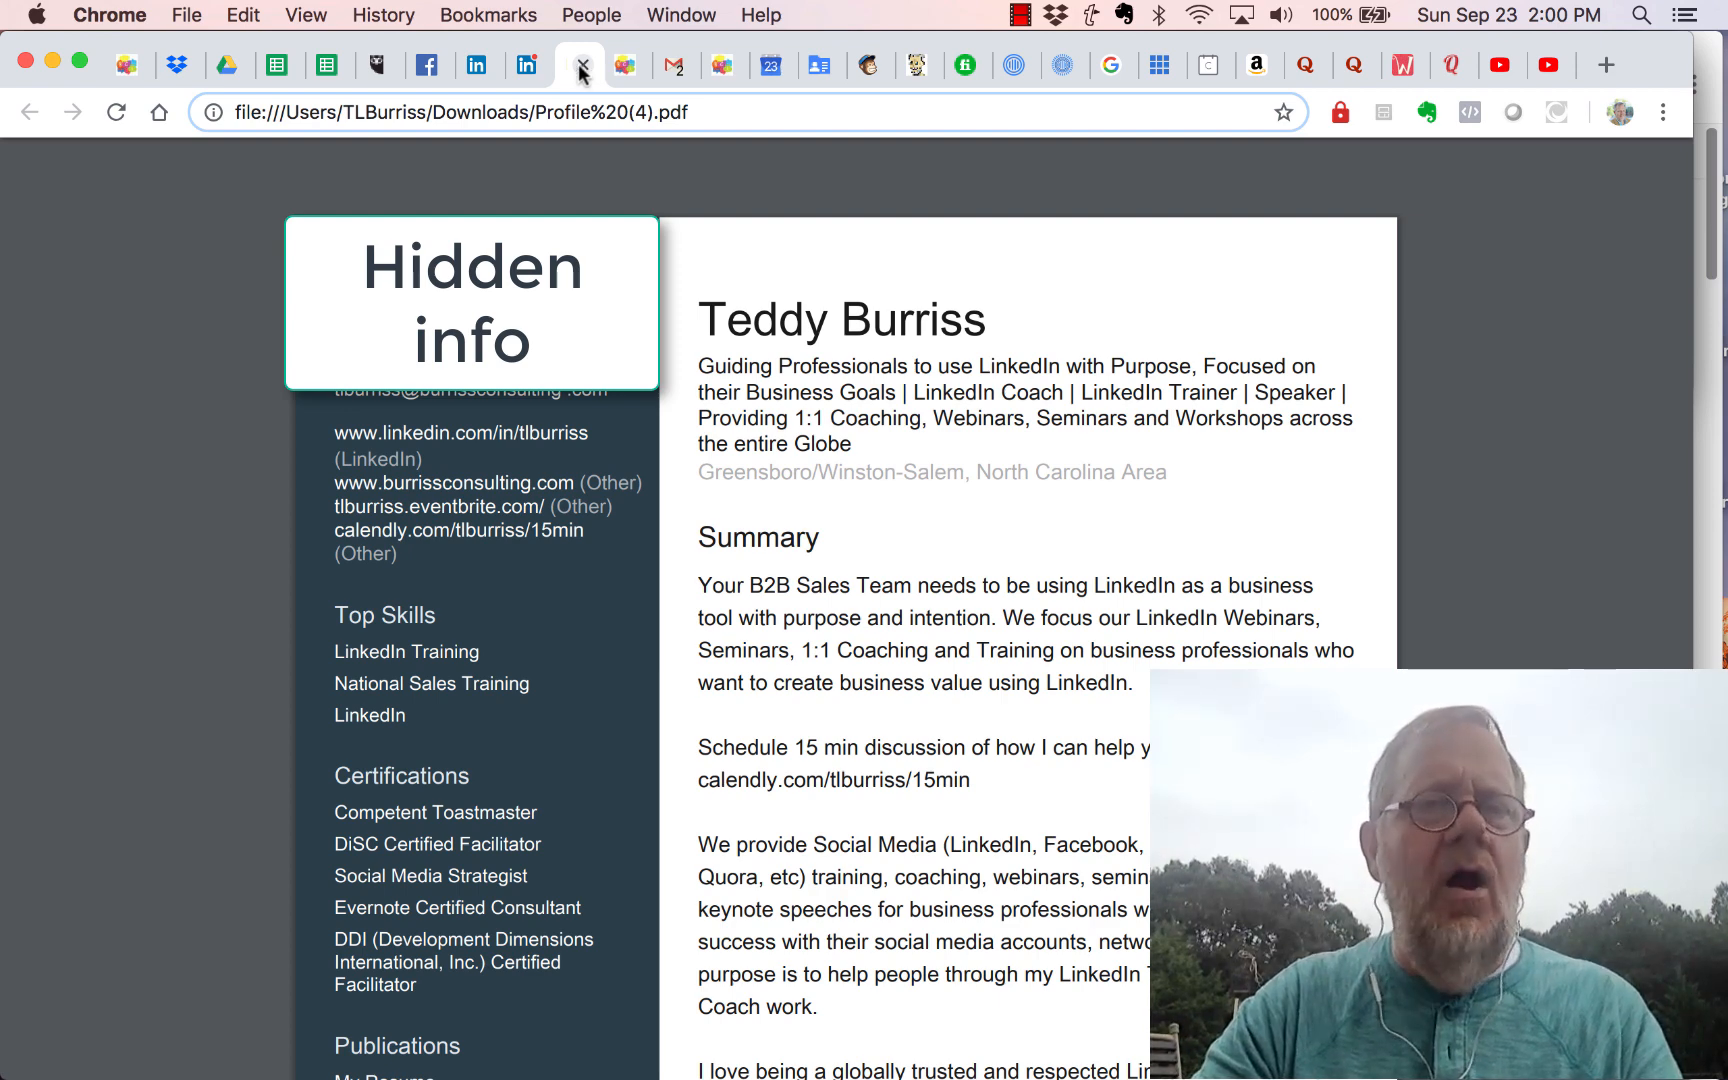
{"action": "left_click", "coordinate": [581, 66]}
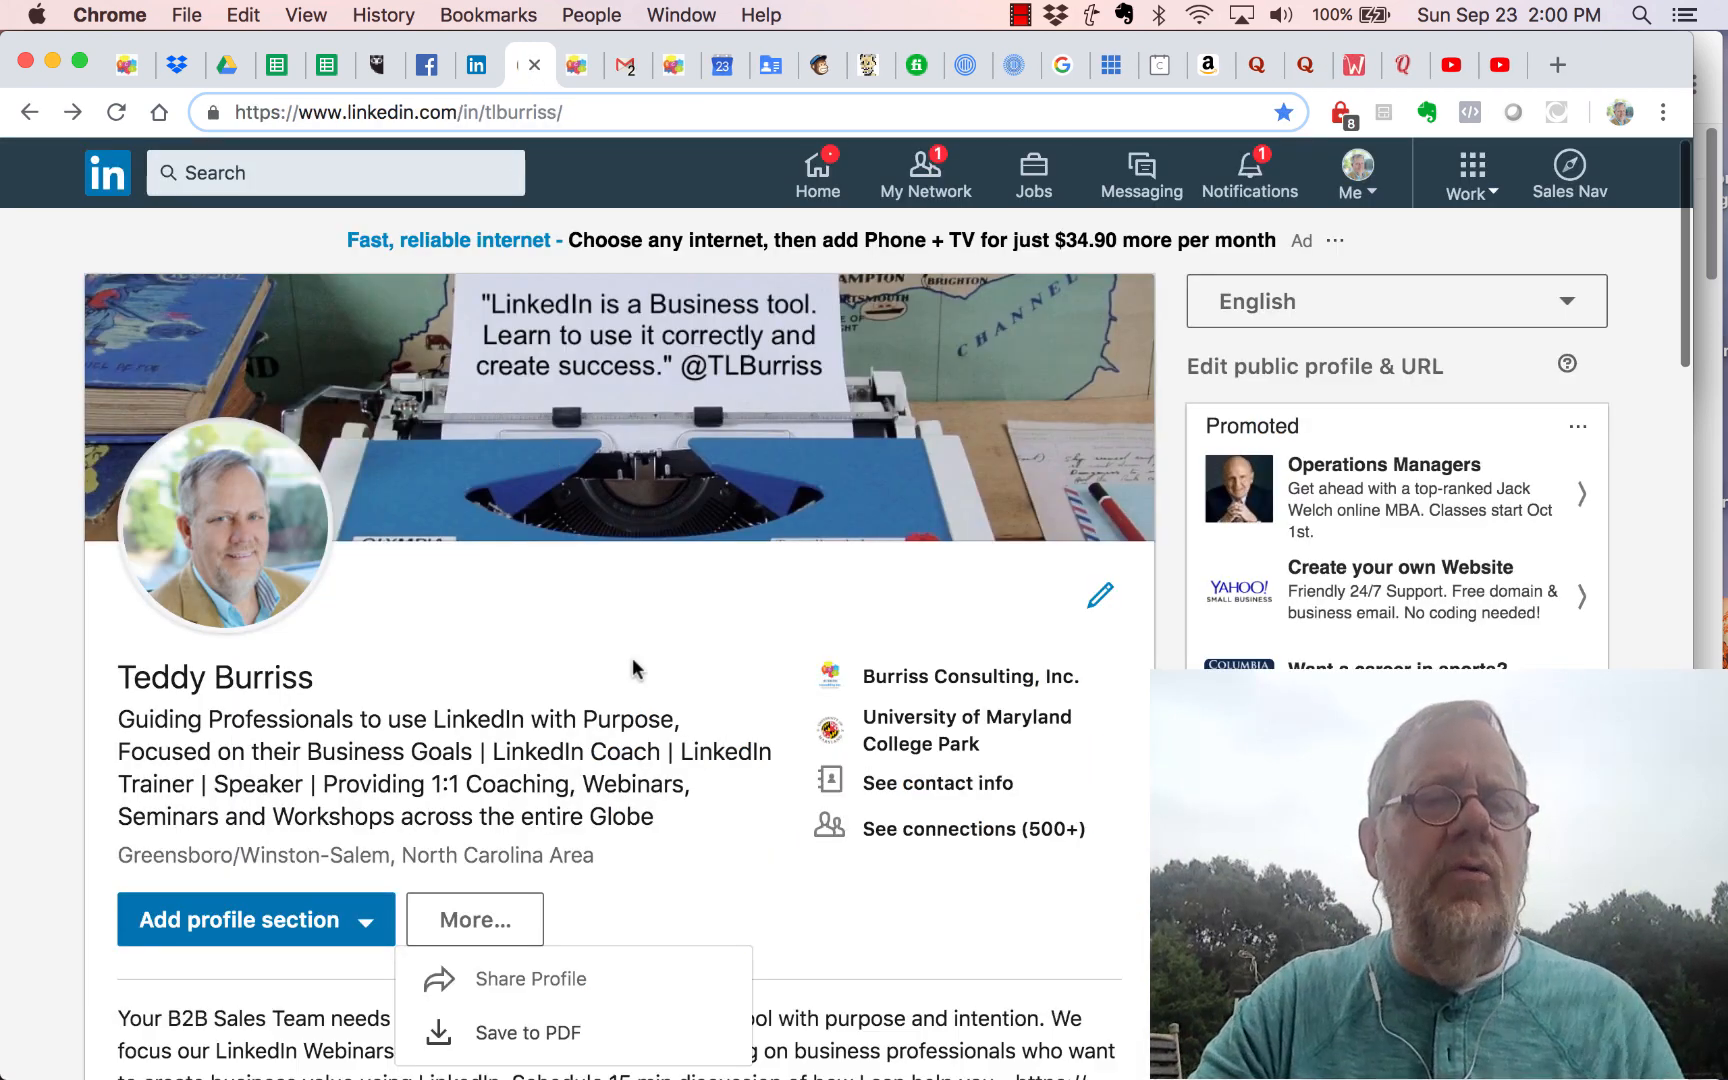